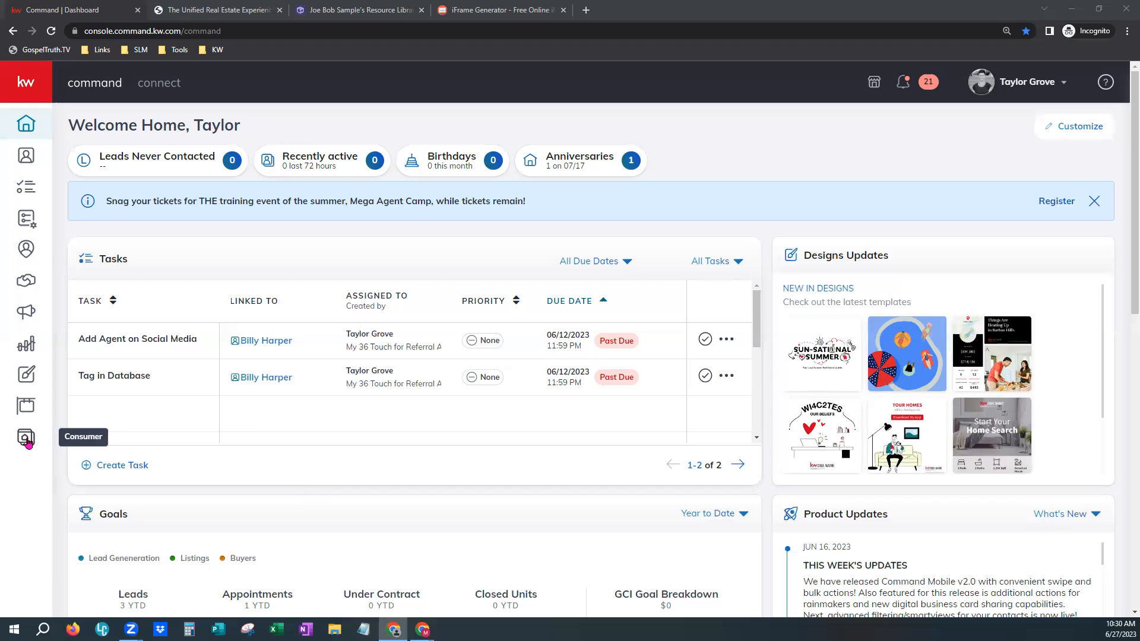
# Create a new sub-page on the agent site and dismiss the layout hint in its editor
pyautogui.click(25, 439)
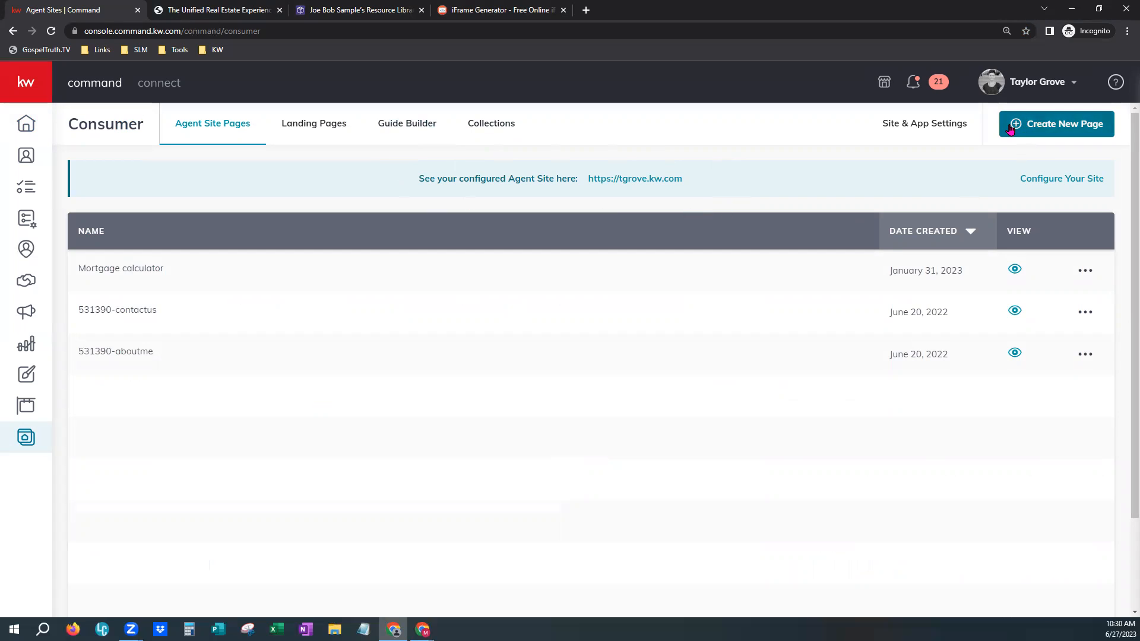
pyautogui.click(1083, 125)
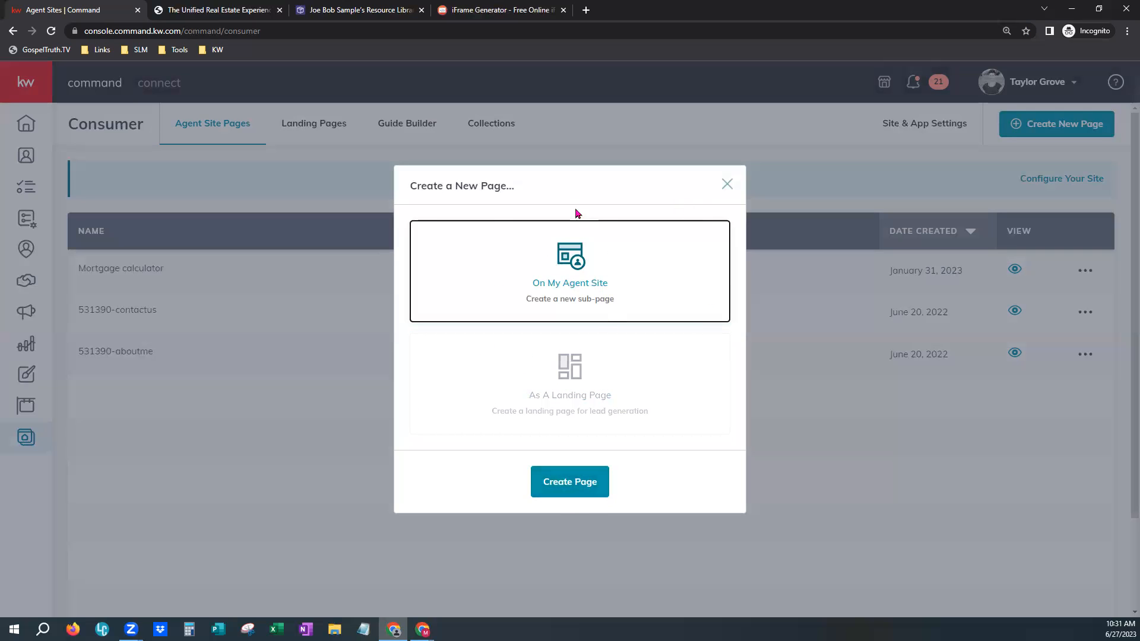
pyautogui.click(604, 484)
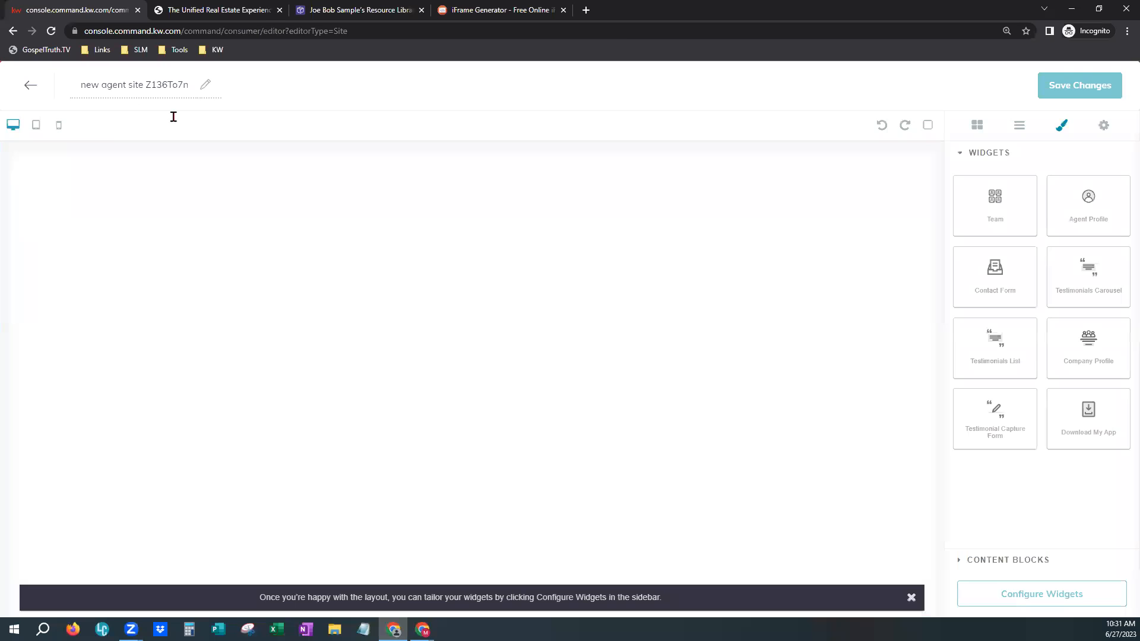
pyautogui.click(912, 597)
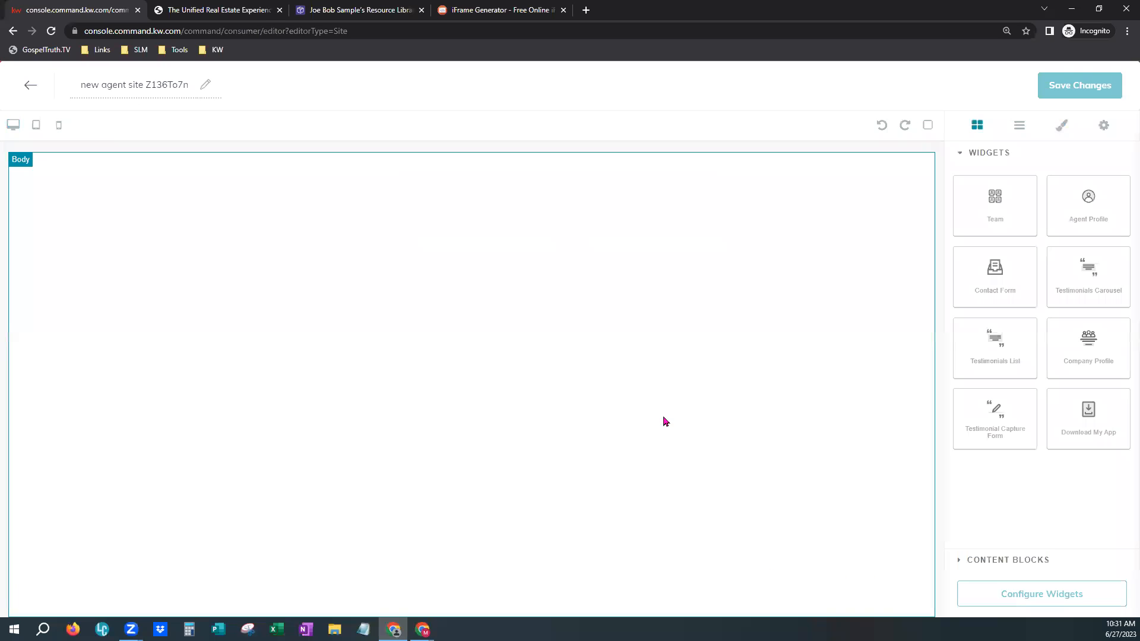
# Rename the new agent site page as Homekeepr Blog
pyautogui.tripleClick(159, 88)
pyautogui.write('Homed')
pyautogui.press('BackSpace')
pyautogui.write('keepr Blog')
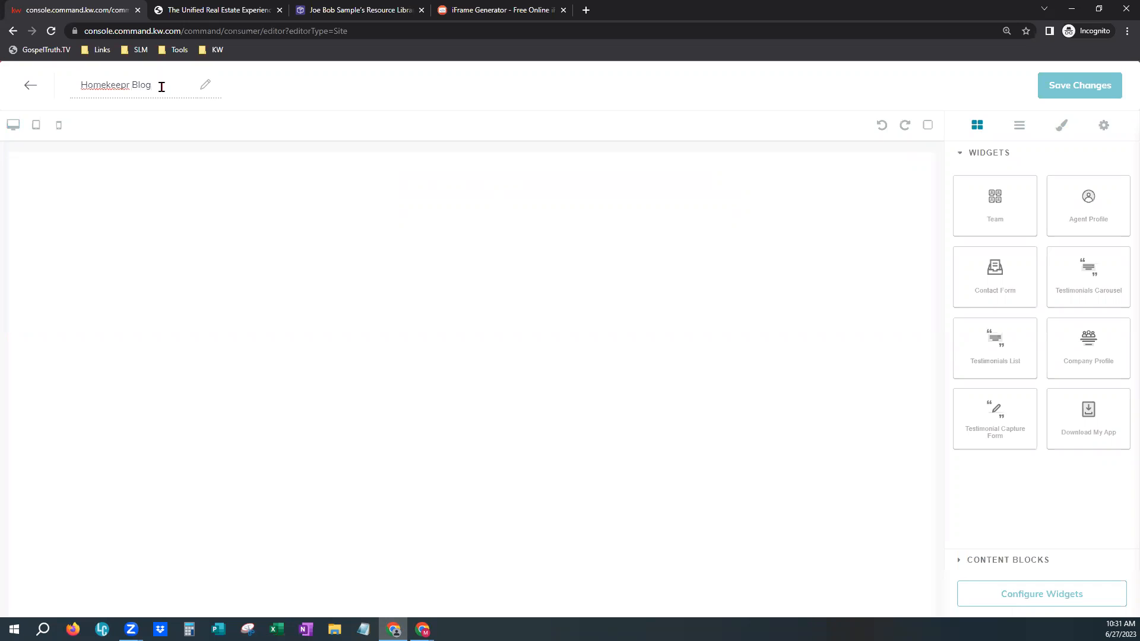
pyautogui.click(250, 94)
# Add the Download My App widget to the page and place a text block above it, clearing its placeholder text
pyautogui.moveTo(1108, 435); pyautogui.dragTo(749, 340)
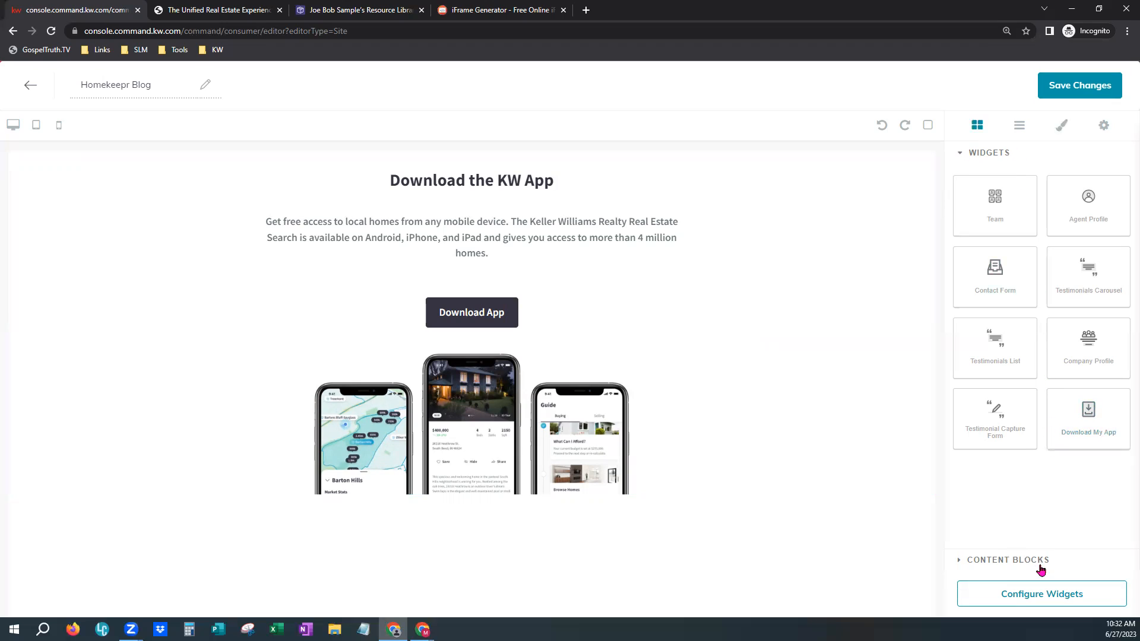
pyautogui.click(1011, 561)
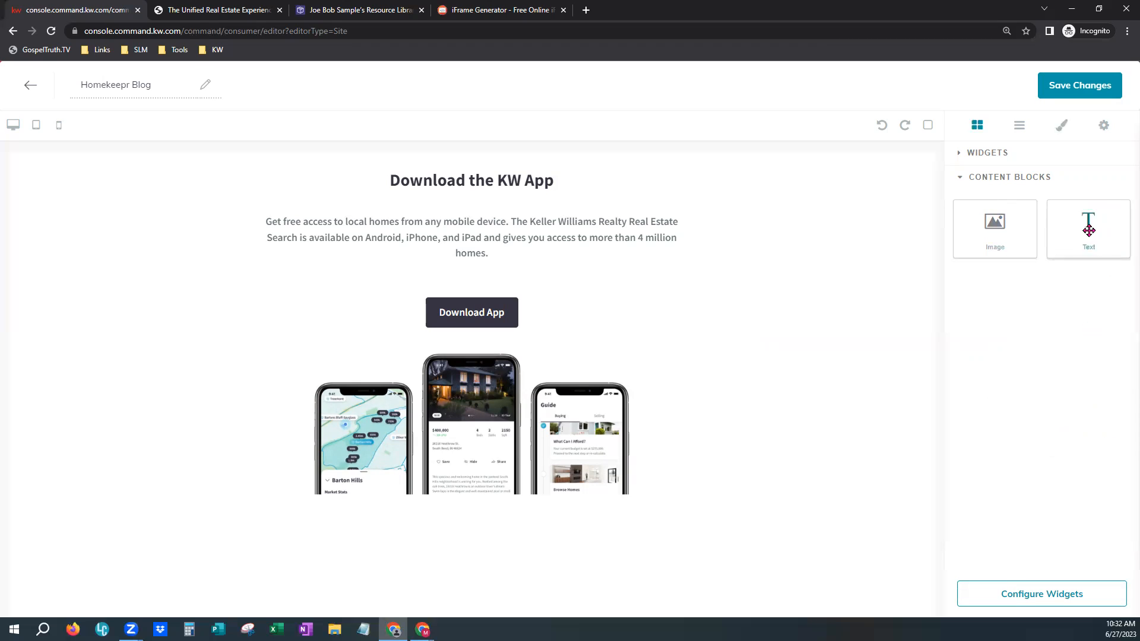
pyautogui.moveTo(1089, 230); pyautogui.dragTo(772, 176)
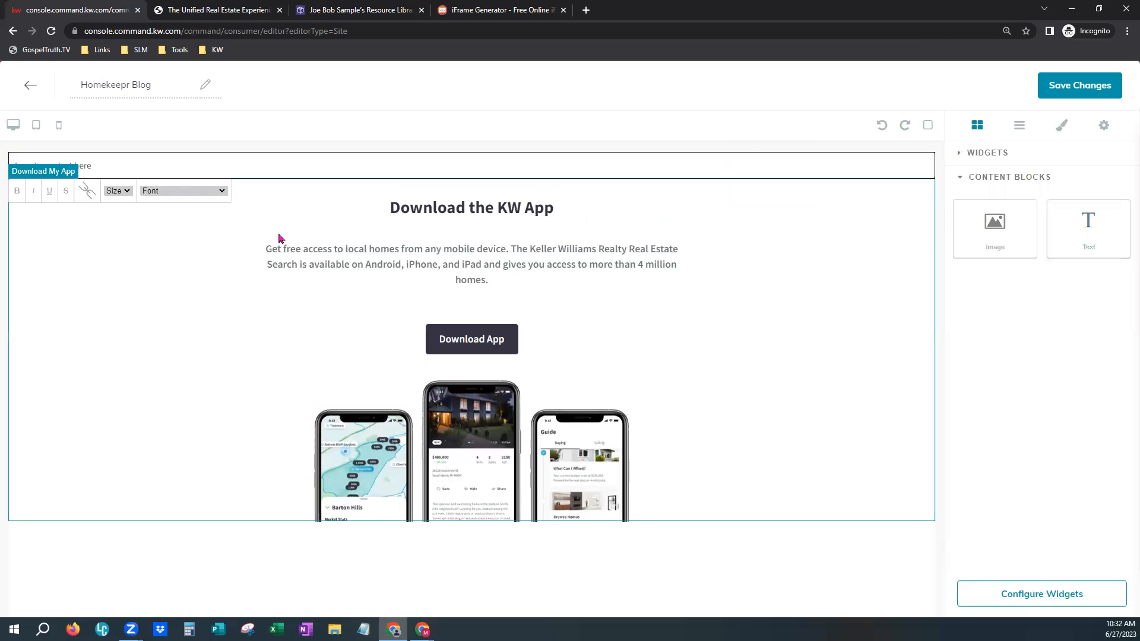
pyautogui.tripleClick(151, 169)
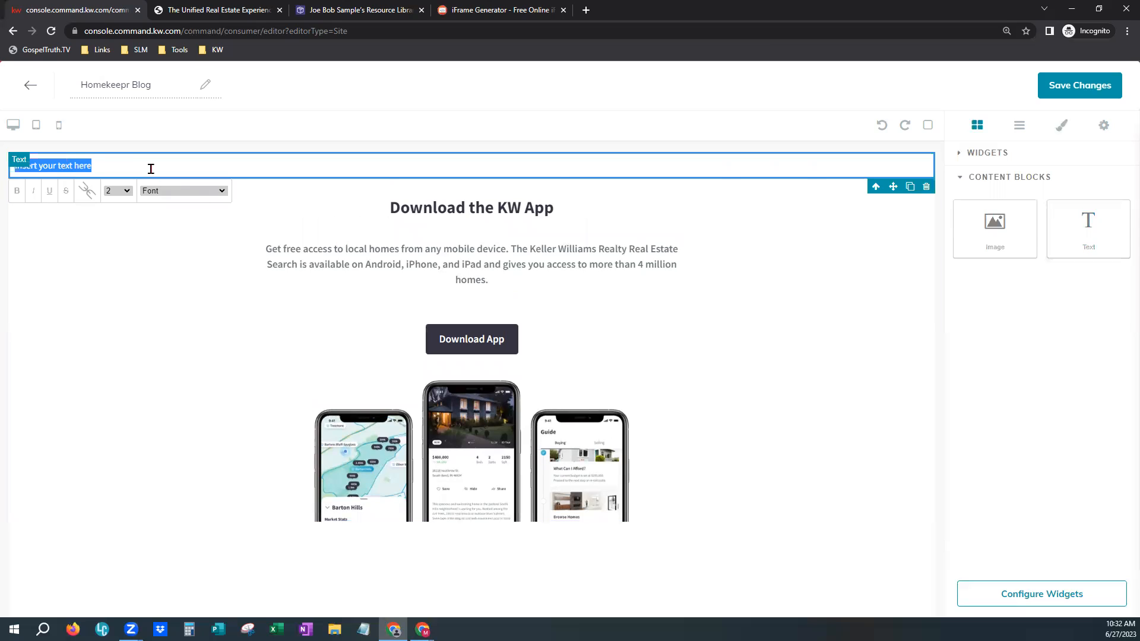
pyautogui.press('BackSpace')
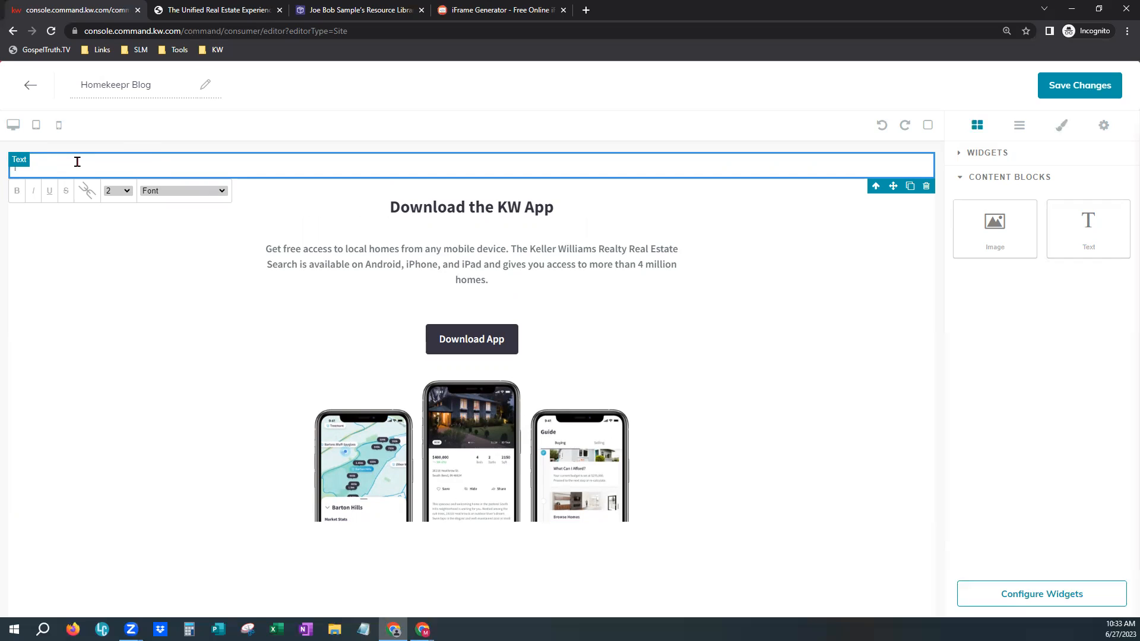
# Switch to HomeKeepr, open the agent dashboard and copy the shareable link of the blog
pyautogui.click(242, 14)
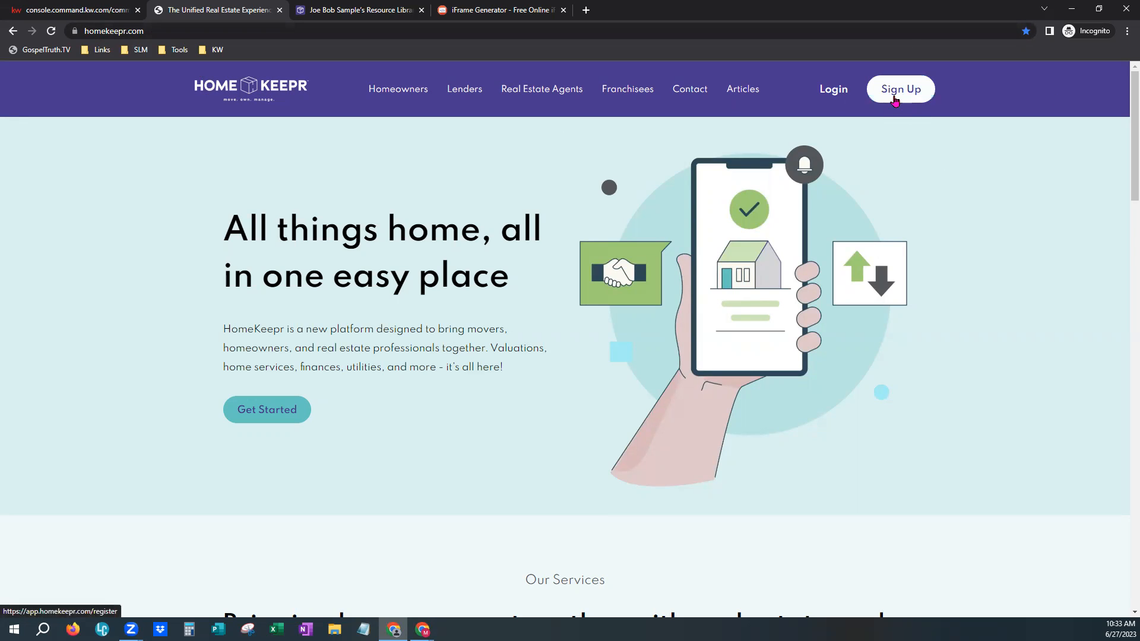
pyautogui.click(835, 95)
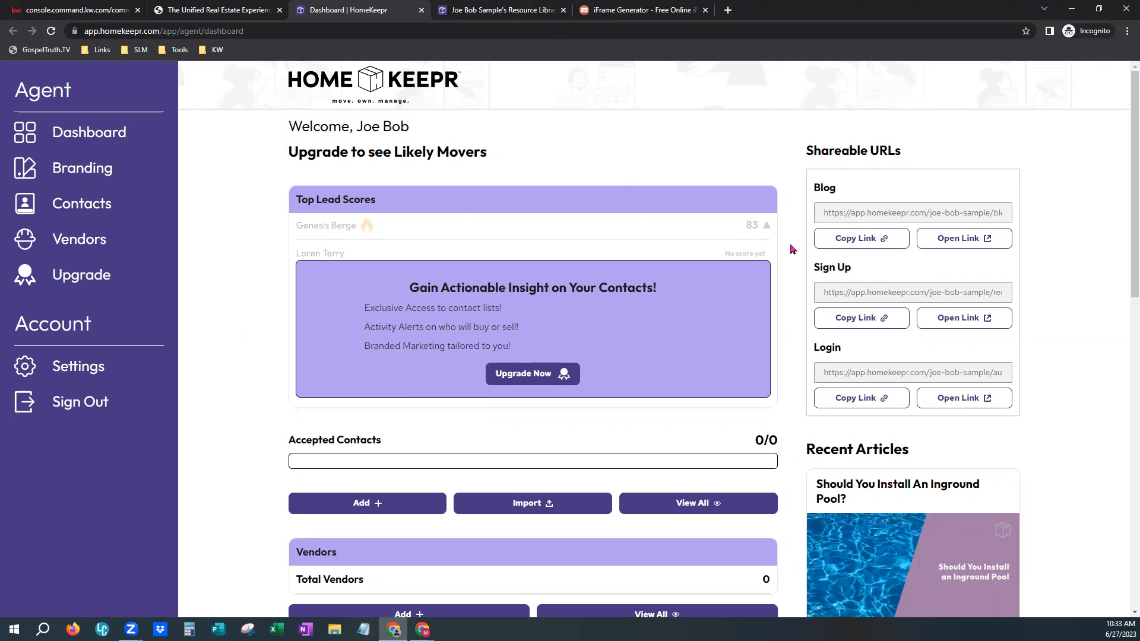
pyautogui.click(864, 238)
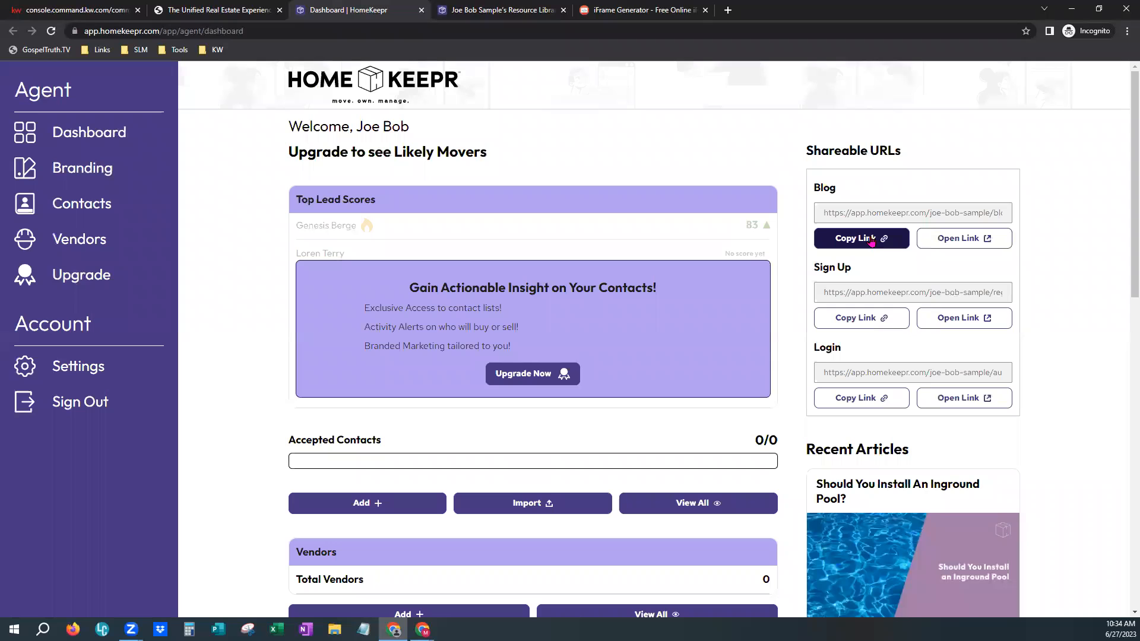
pyautogui.click(508, 12)
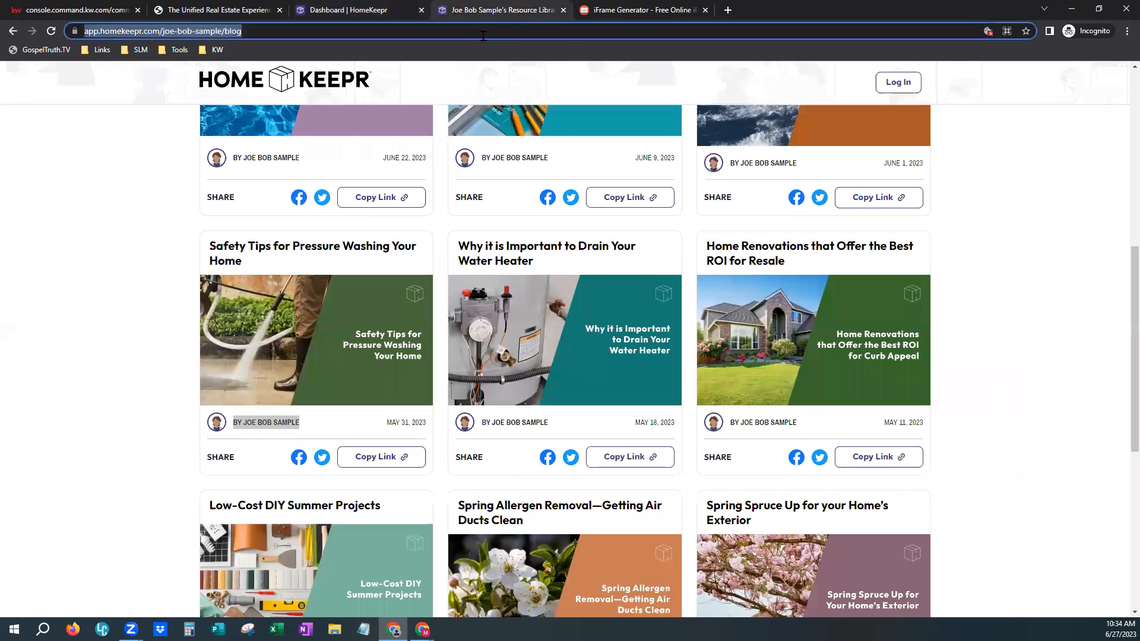
pyautogui.click(184, 35)
pyautogui.press('super+c')
# Examine the HomeKeepr Resource Library blog, including its article cards, sharing options and page numbering
pyautogui.click(975, 247)
pyautogui.scroll(8, 1023, 293)
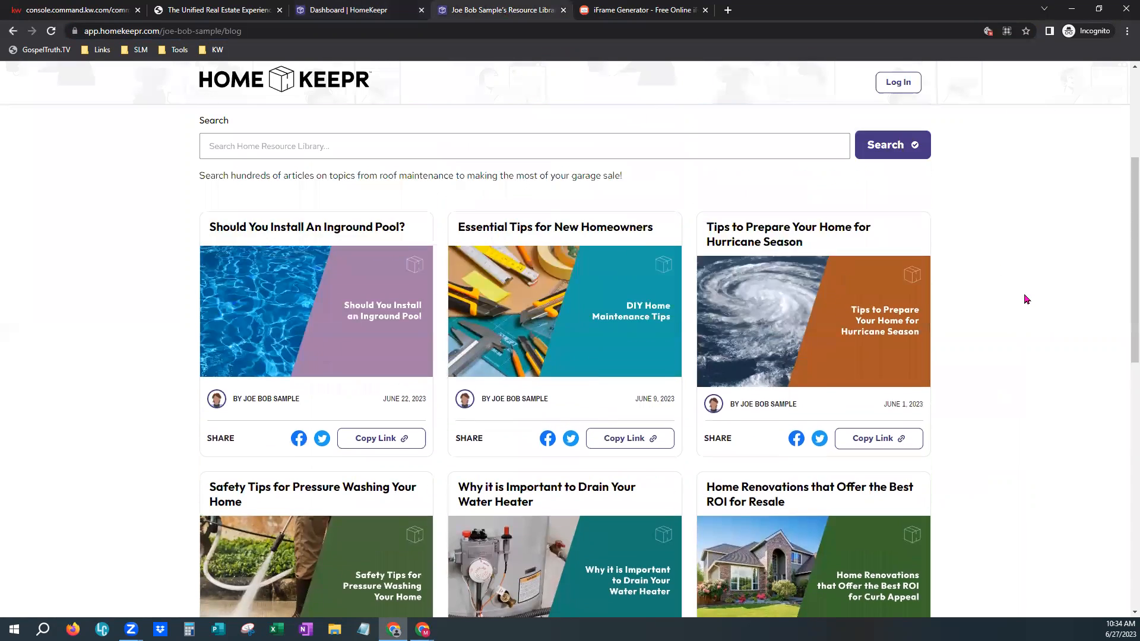
pyautogui.scroll(-3, 1025, 295)
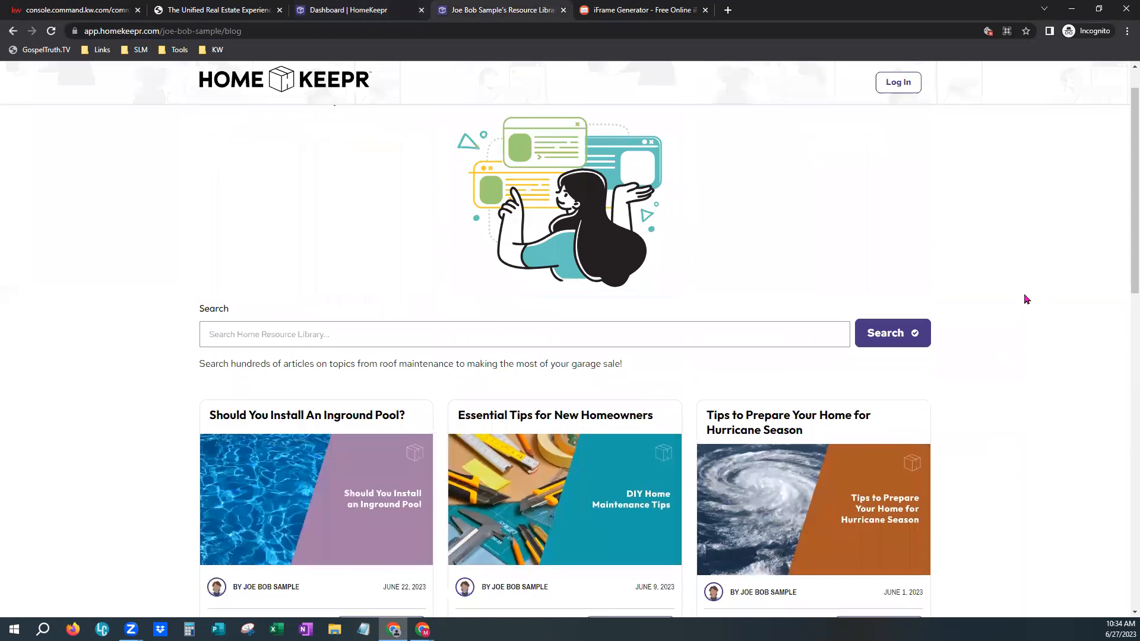
pyautogui.scroll(-1, 1026, 298)
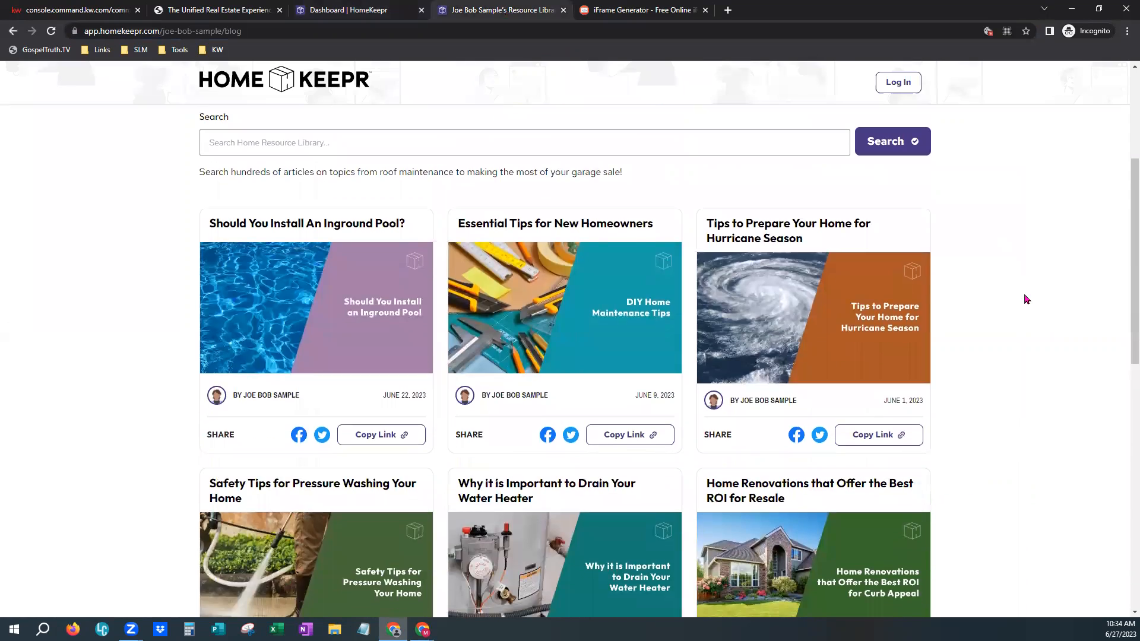
pyautogui.scroll(-1, 965, 398)
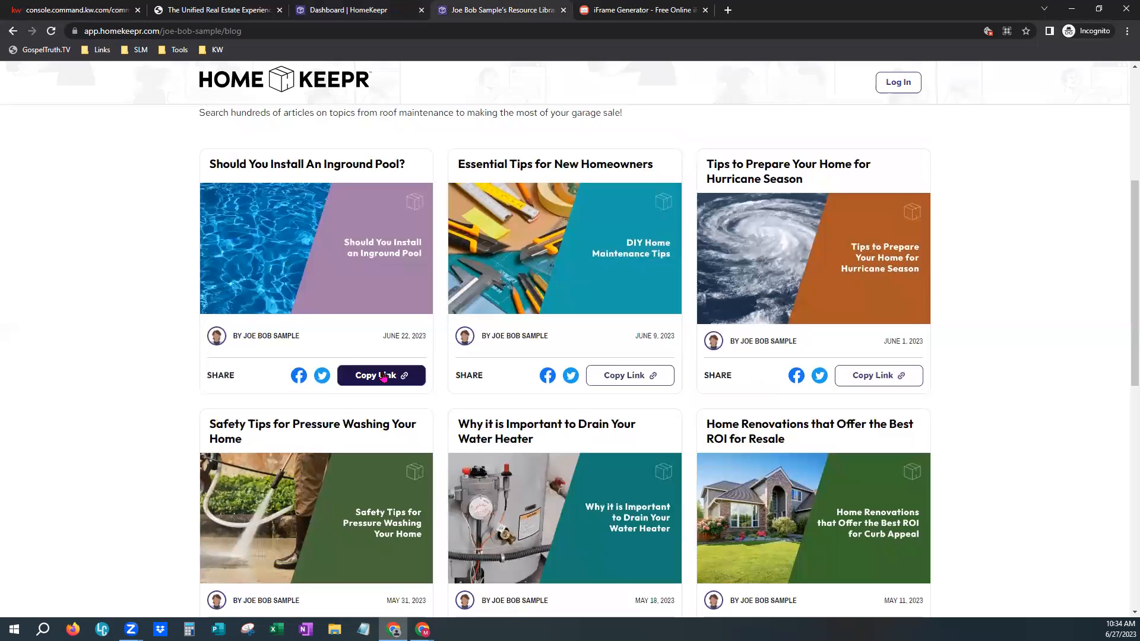
pyautogui.scroll(-5, 683, 505)
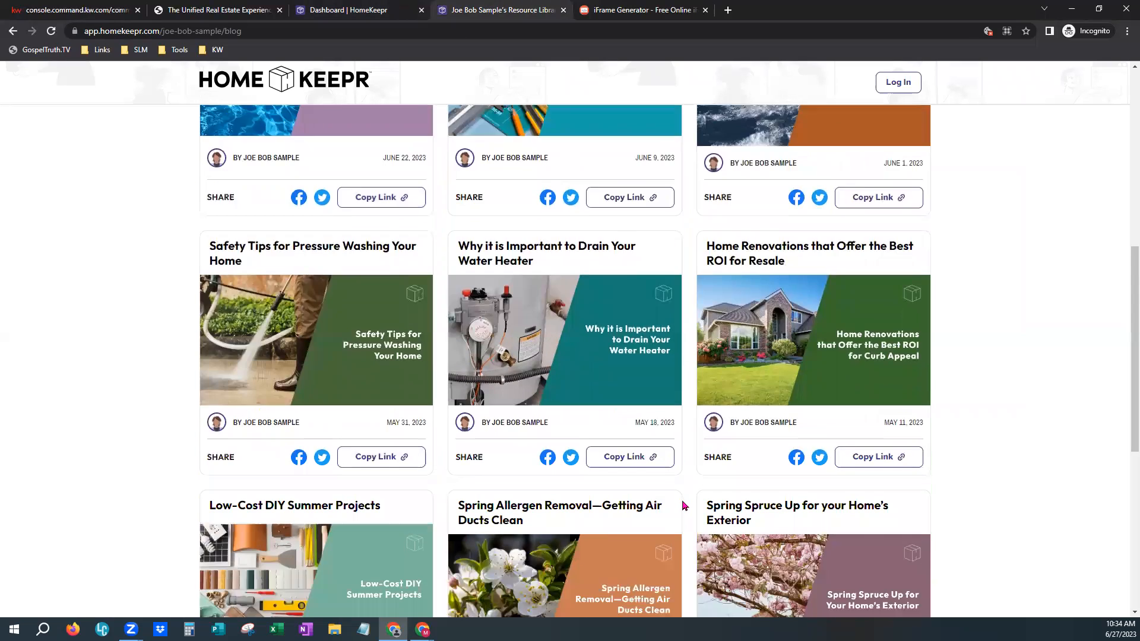
pyautogui.scroll(-5, 682, 506)
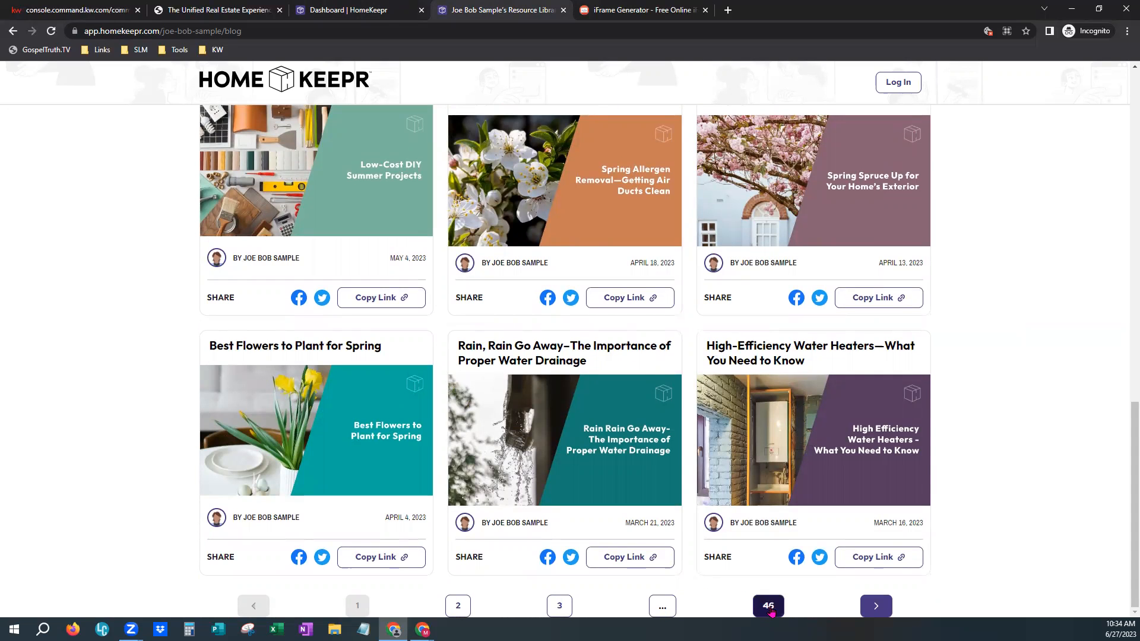
pyautogui.scroll(15, 579, 481)
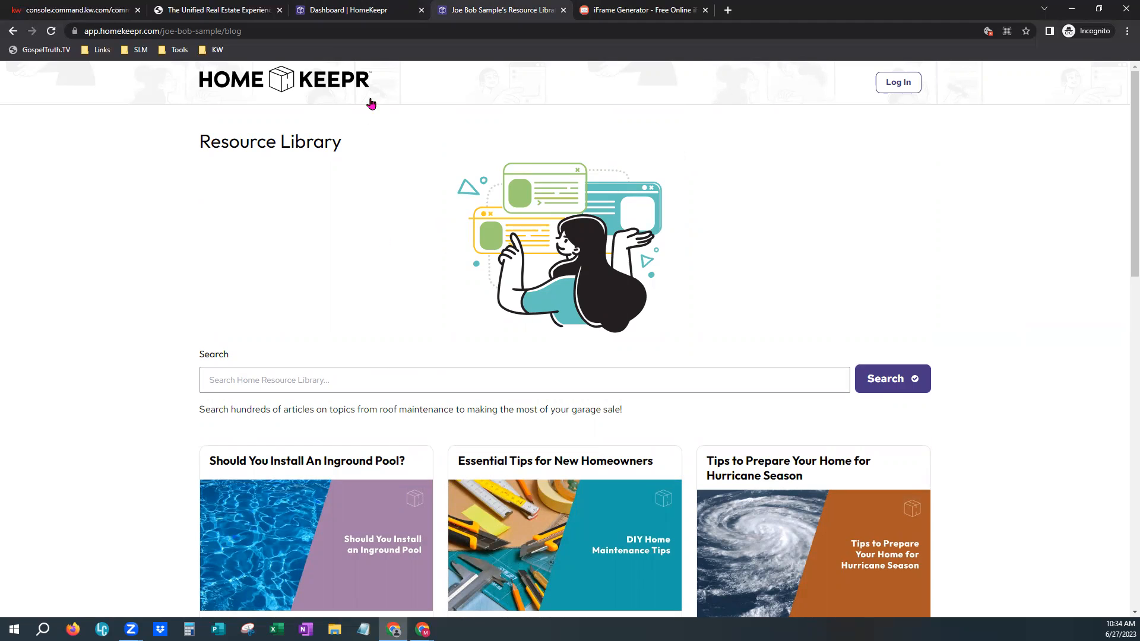
# Switch to iFrame Generator and paste the copied HomeKeepr blog link as the iFrame URL
pyautogui.click(621, 11)
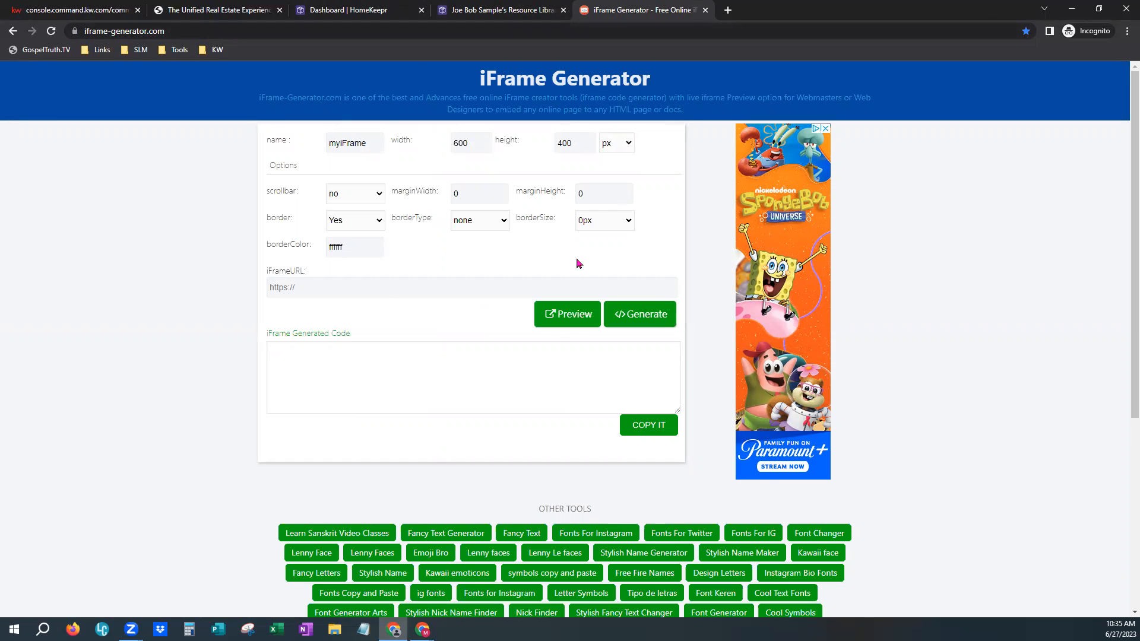
pyautogui.click(379, 292)
pyautogui.press('super+v')
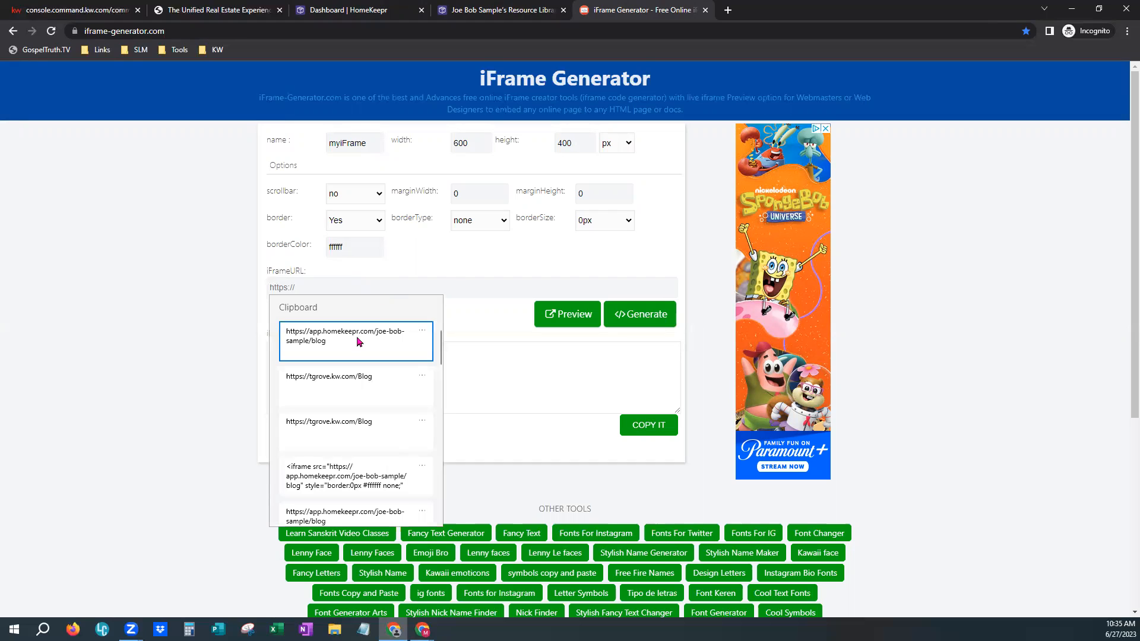
pyautogui.click(358, 340)
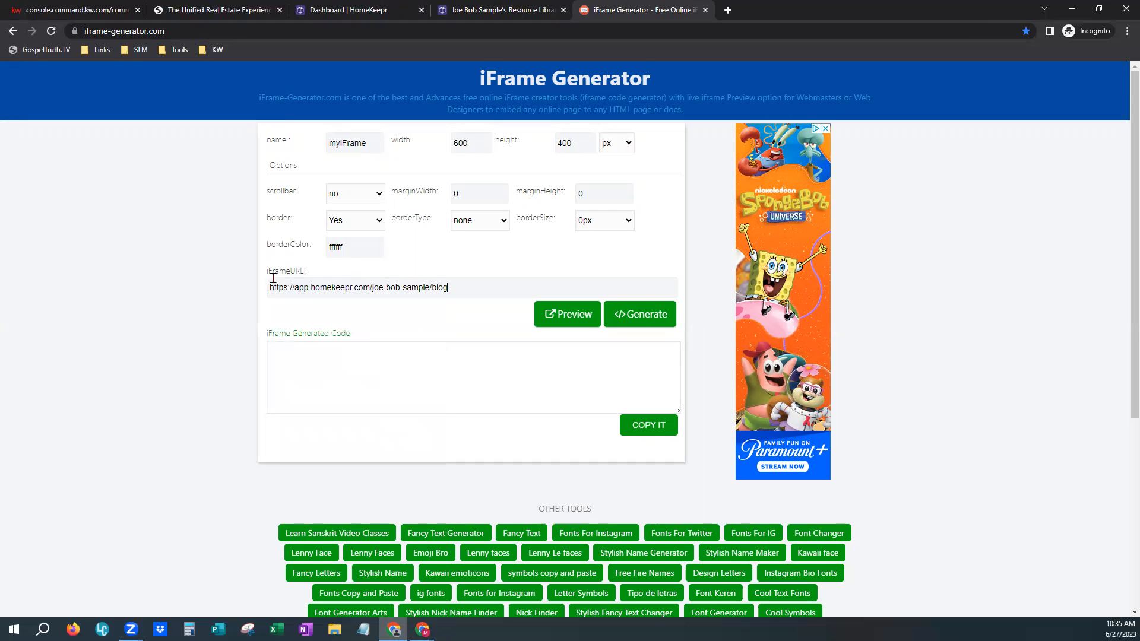
# Copy the shareable Blog link again from the HomeKeepr dashboard and return to iFrame Generator
pyautogui.click(346, 8)
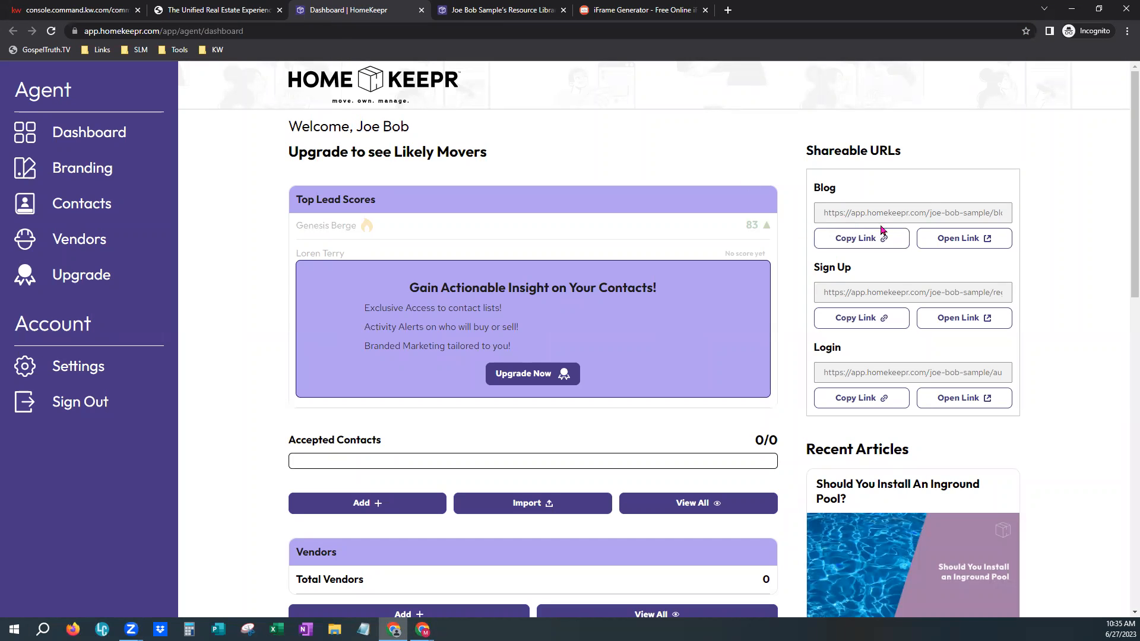
pyautogui.click(858, 237)
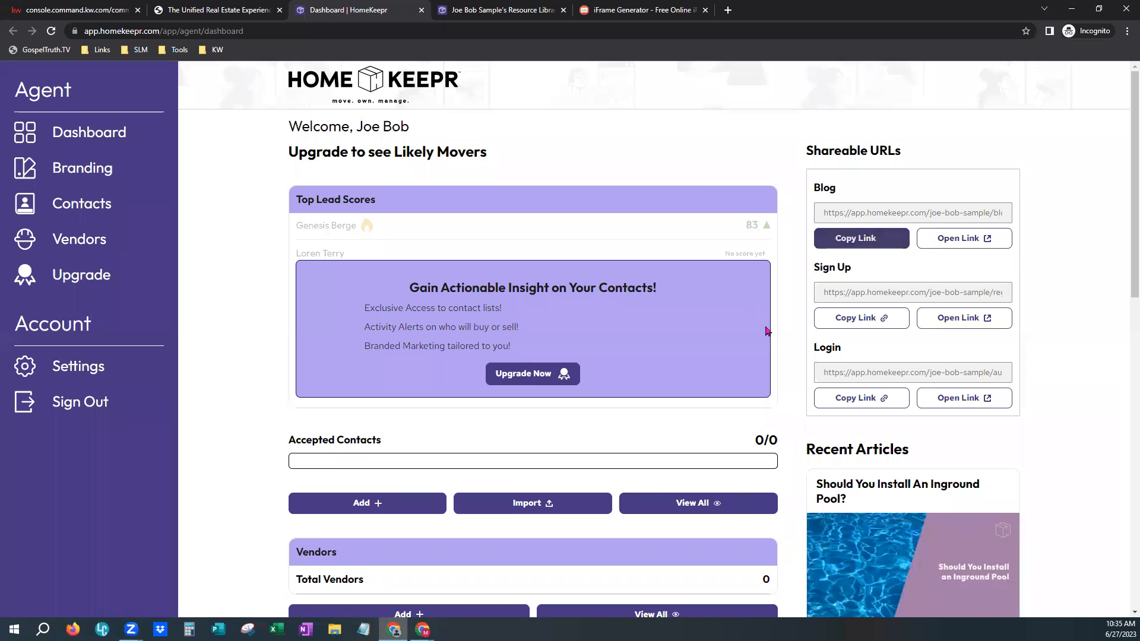
pyautogui.click(605, 8)
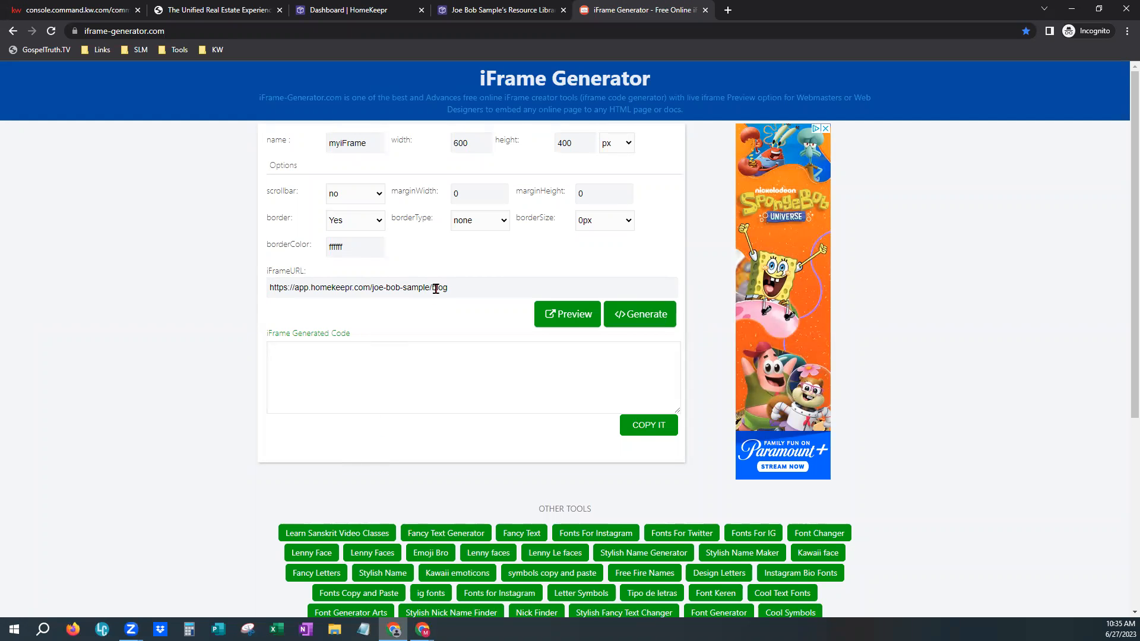
# Set the iFrame's width and height to 100 % with the scrollbar set to yes, and preview it
pyautogui.doubleClick(459, 142)
pyautogui.write('100')
pyautogui.doubleClick(565, 144)
pyautogui.write('100')
pyautogui.click(626, 147)
pyautogui.click(383, 198)
pyautogui.click(376, 221)
pyautogui.click(579, 321)
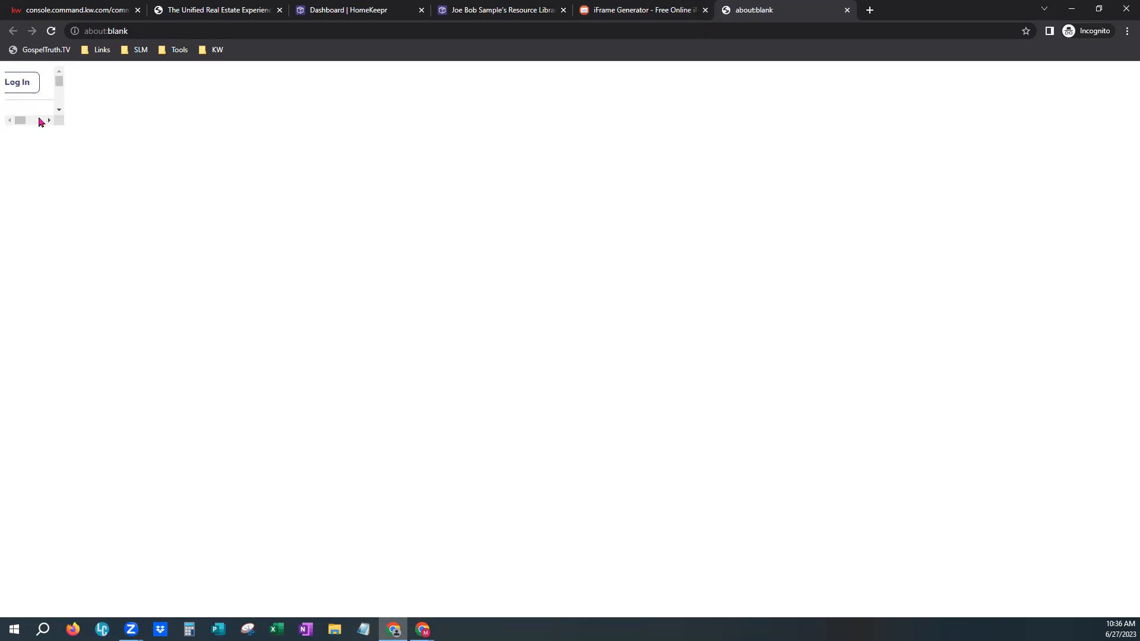
pyautogui.click(847, 9)
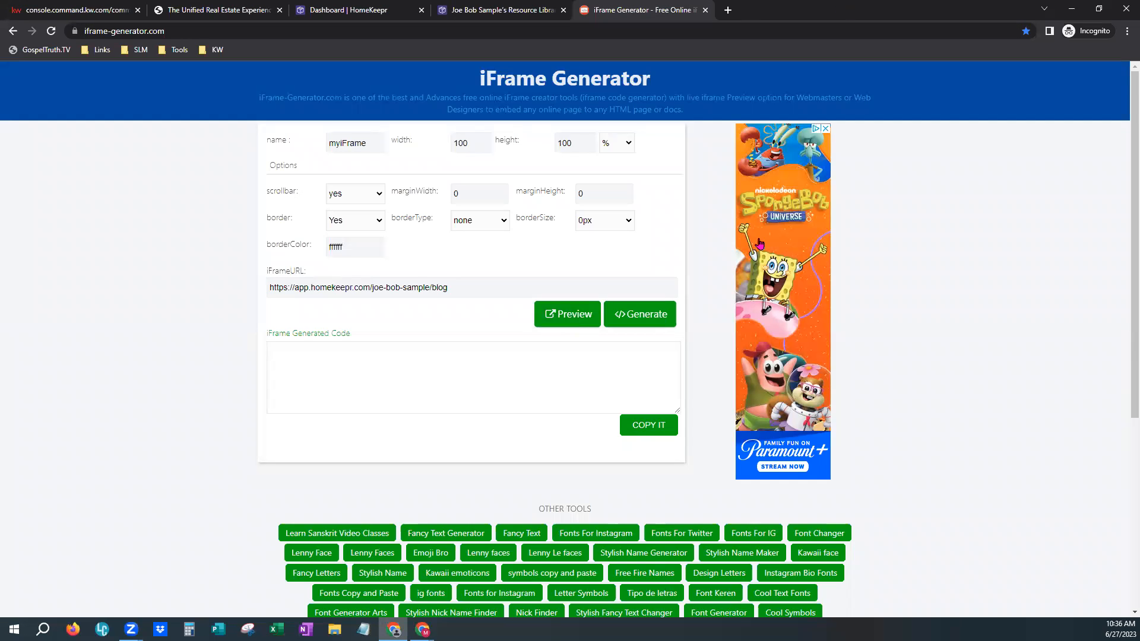
# Generate the iFrame code for the blog and copy all of it
pyautogui.click(632, 322)
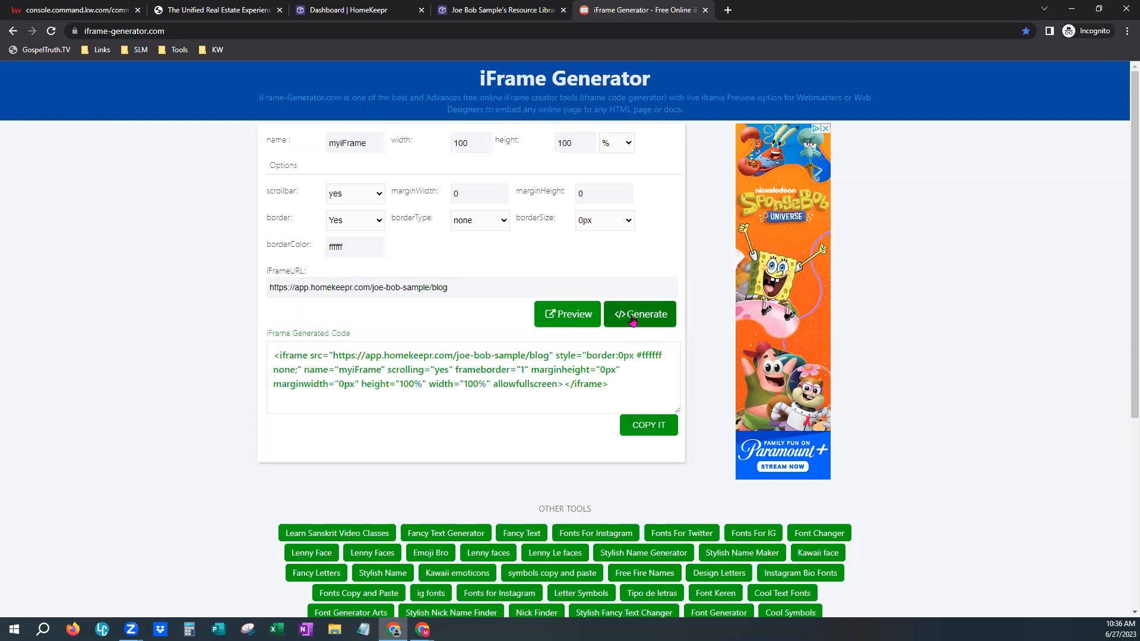
pyautogui.click(635, 364)
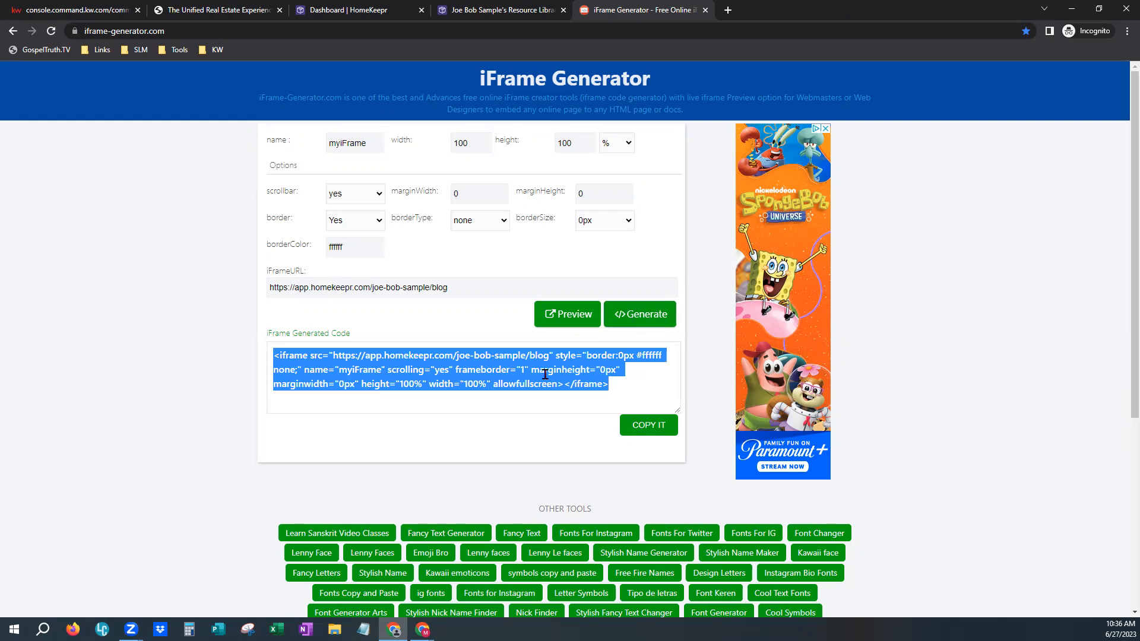
pyautogui.click(640, 437)
pyautogui.hotkey('ctrl', 'c')
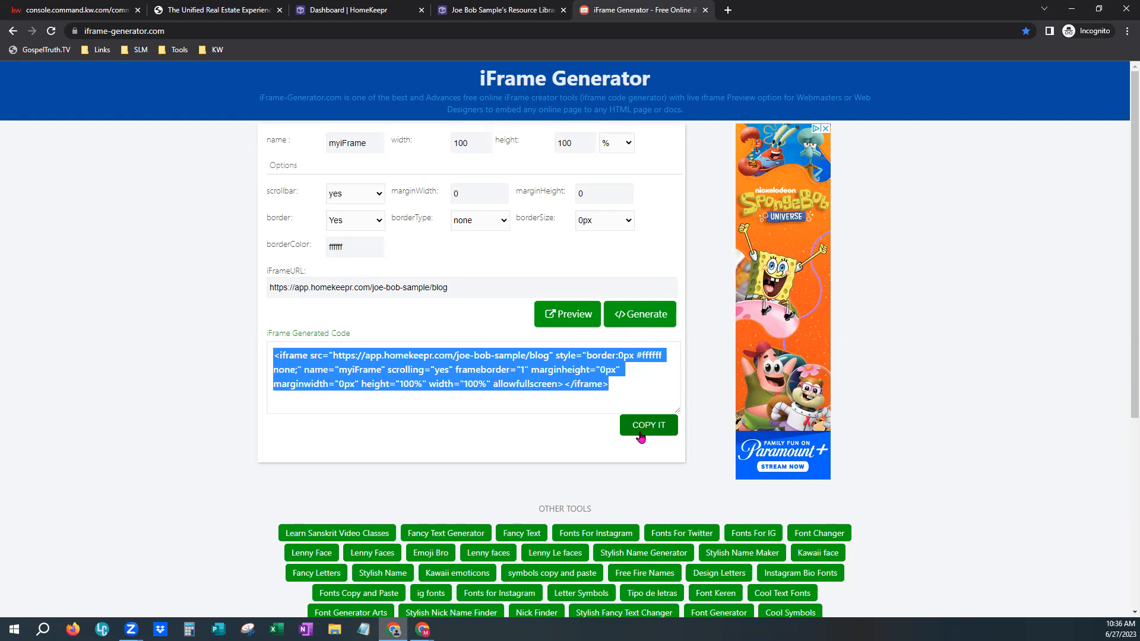
# Return to the Homekeepr Blog page editor, paste the iFrame code into the empty text block and select all of it
pyautogui.click(82, 17)
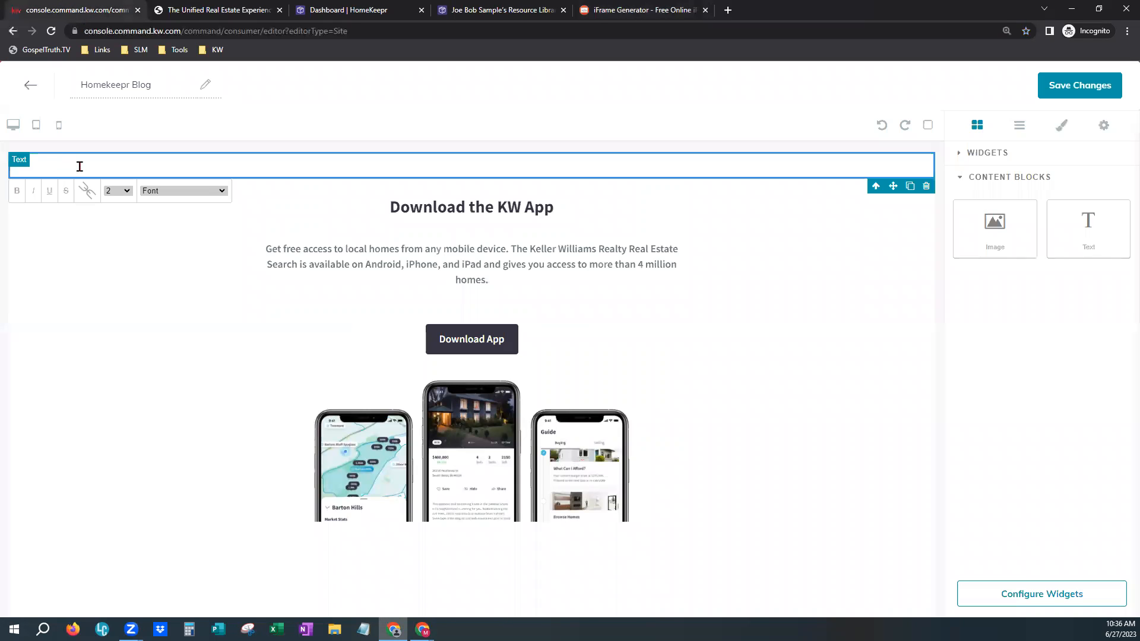
pyautogui.hotkey('ctrl', 'v')
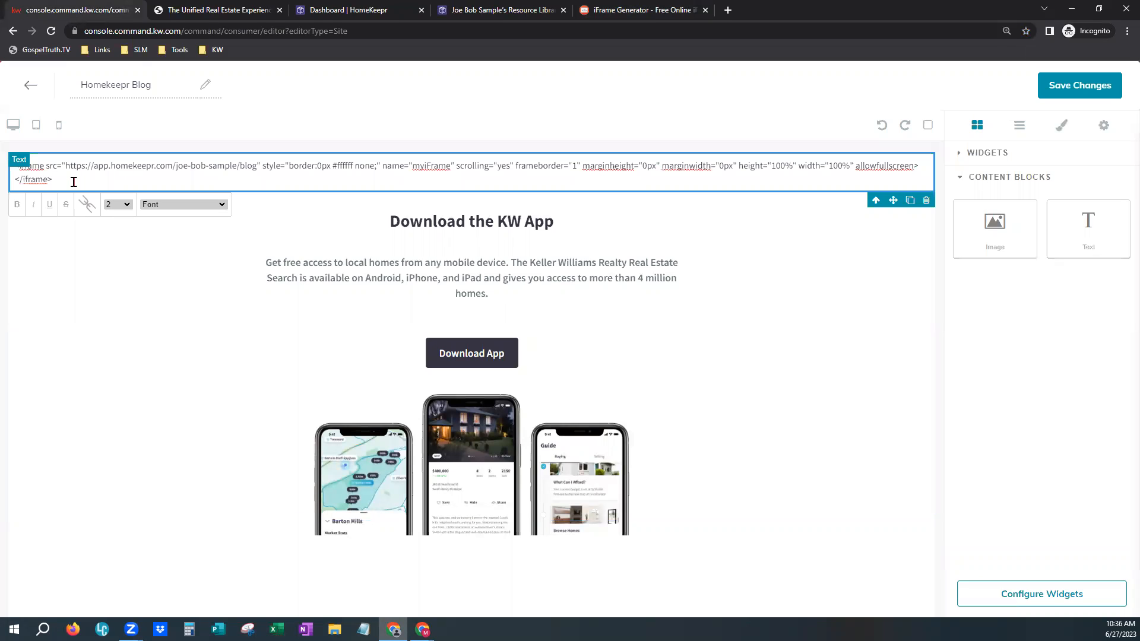
pyautogui.hotkey('ctrl', 'a')
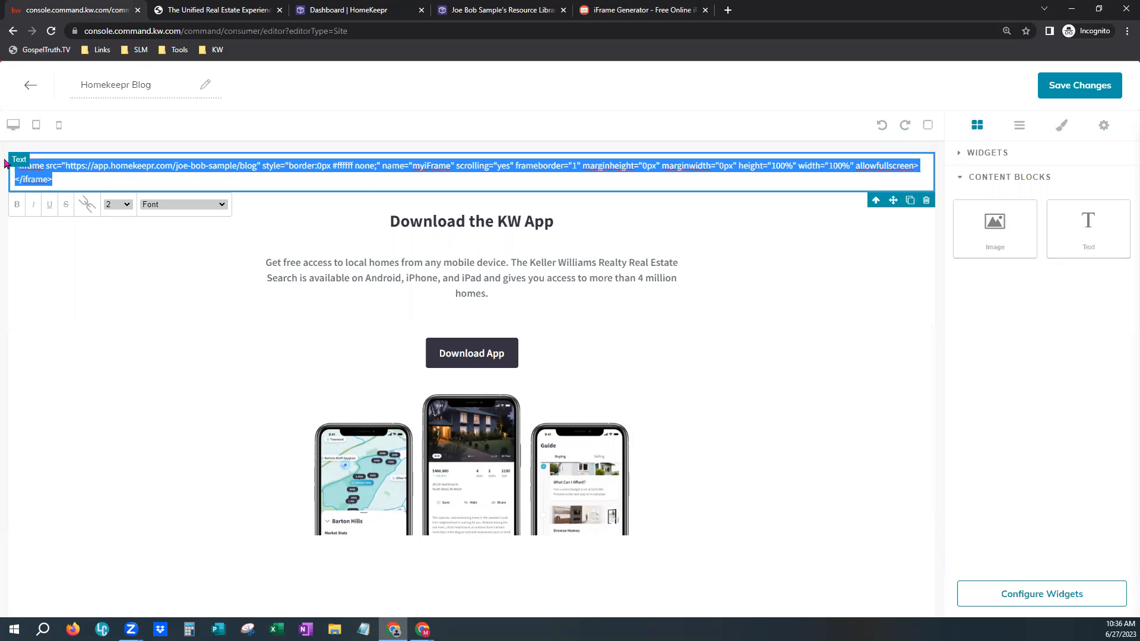
# Remove the link from the selected iFrame code, and save and apply the Download My App widget's configuration
pyautogui.click(88, 210)
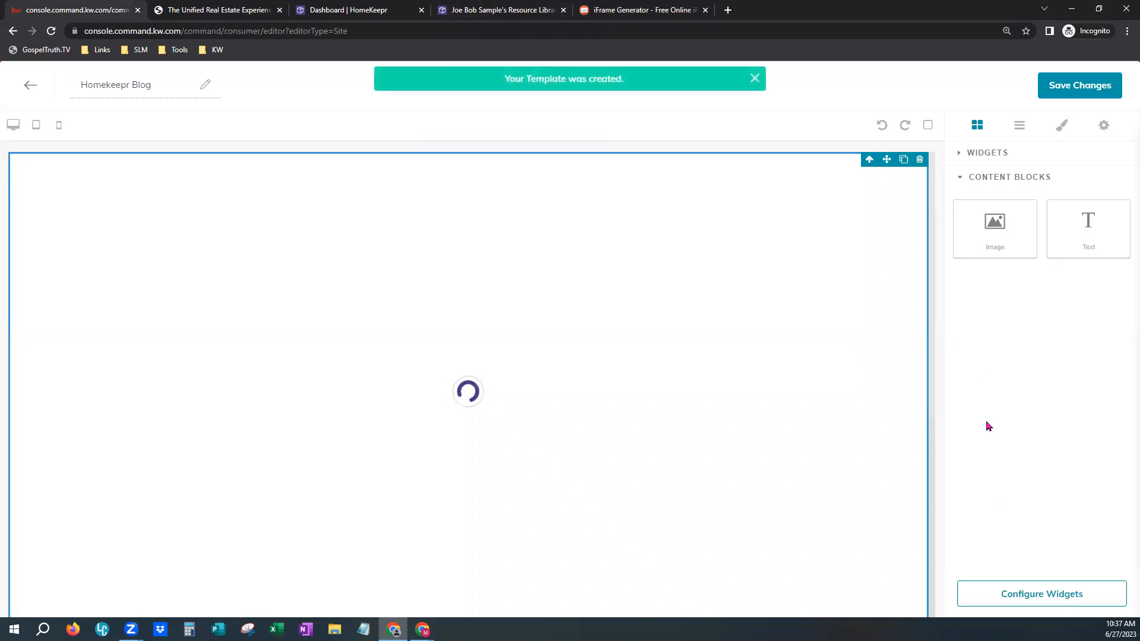
pyautogui.click(1000, 598)
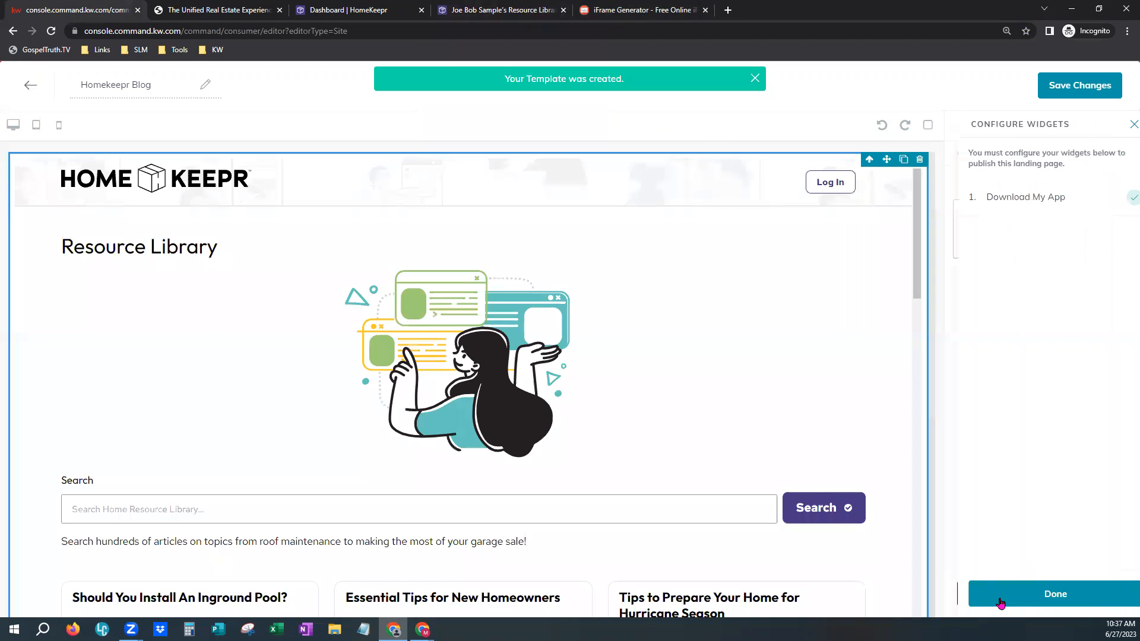
pyautogui.click(996, 202)
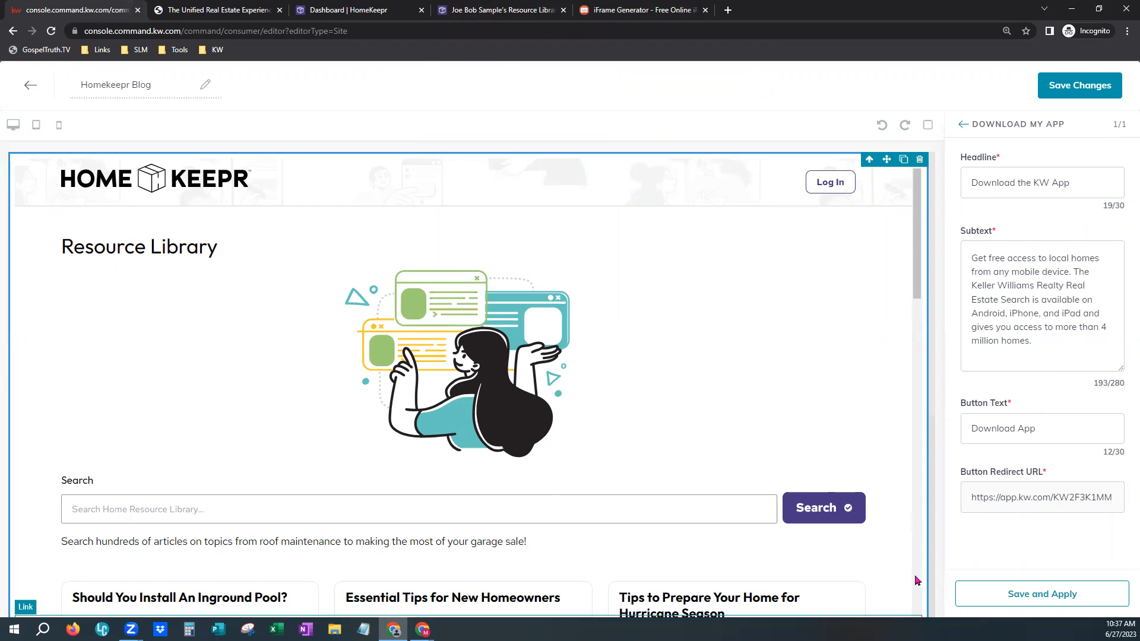
pyautogui.scroll(-10, 737, 499)
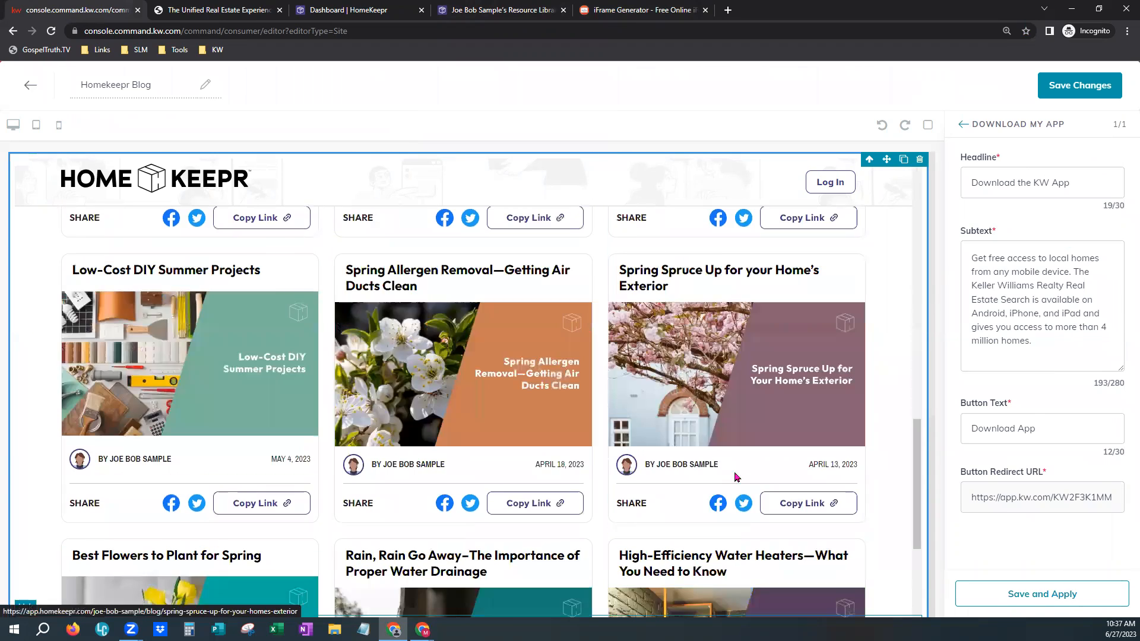
pyautogui.scroll(-10, 734, 472)
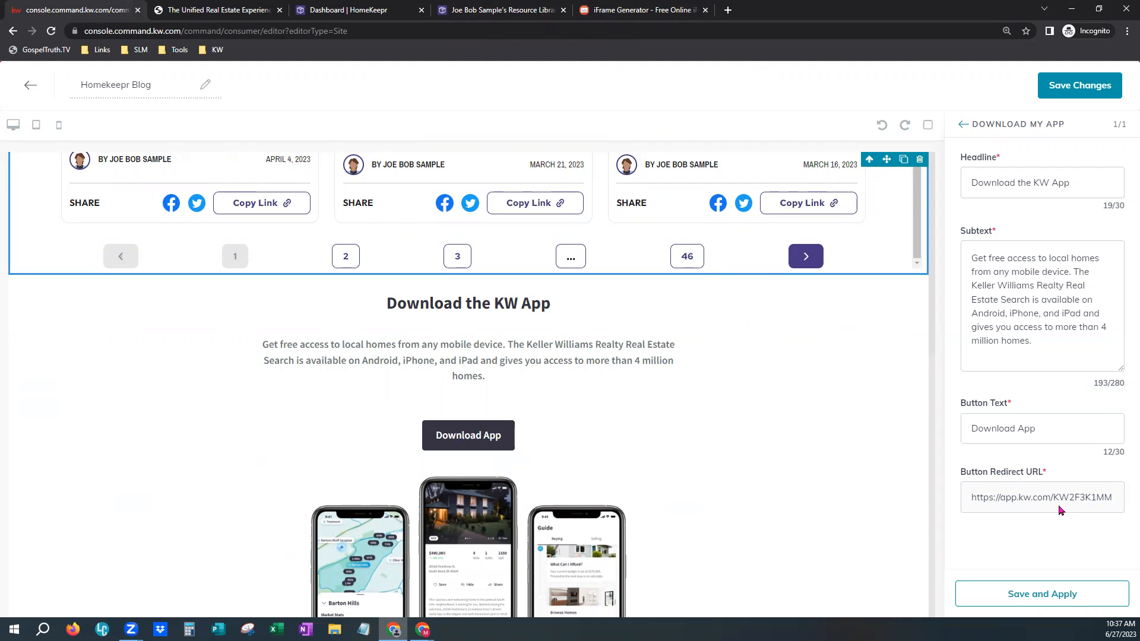
pyautogui.click(1034, 596)
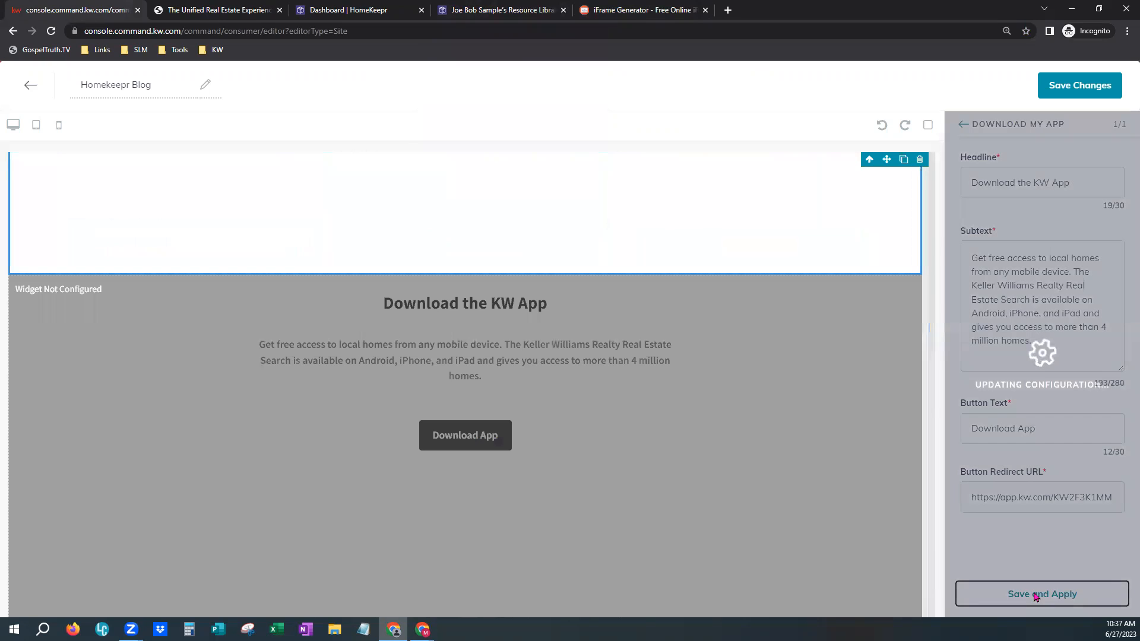
# Save the page, continue to the site and app settings, and add Homekeepr Blog as a new agent site page
pyautogui.click(1082, 85)
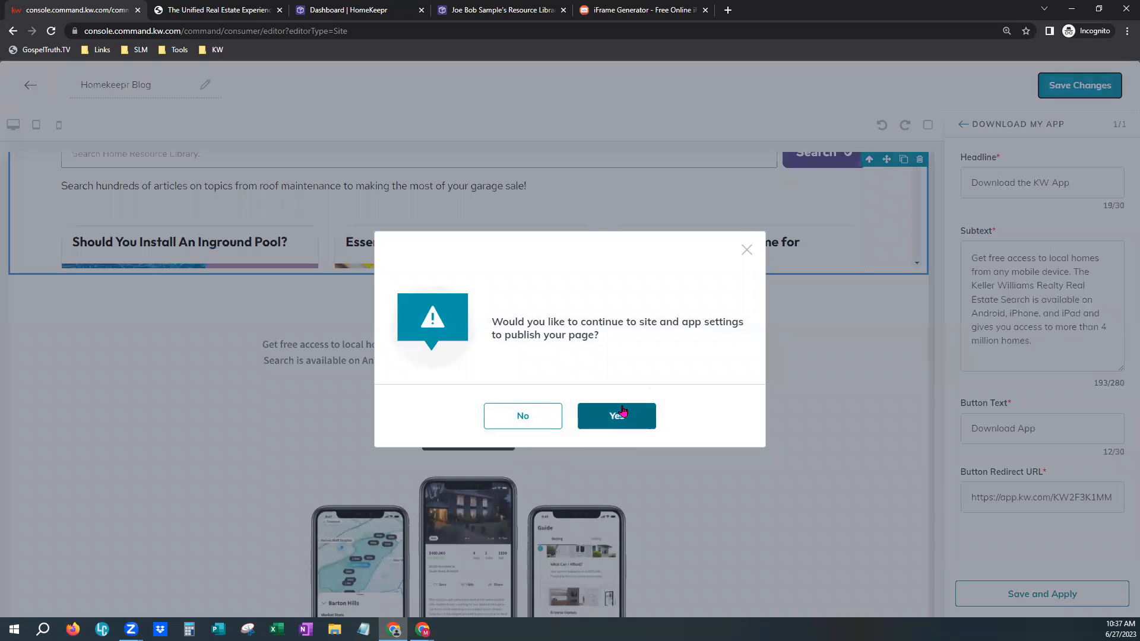
pyautogui.click(625, 423)
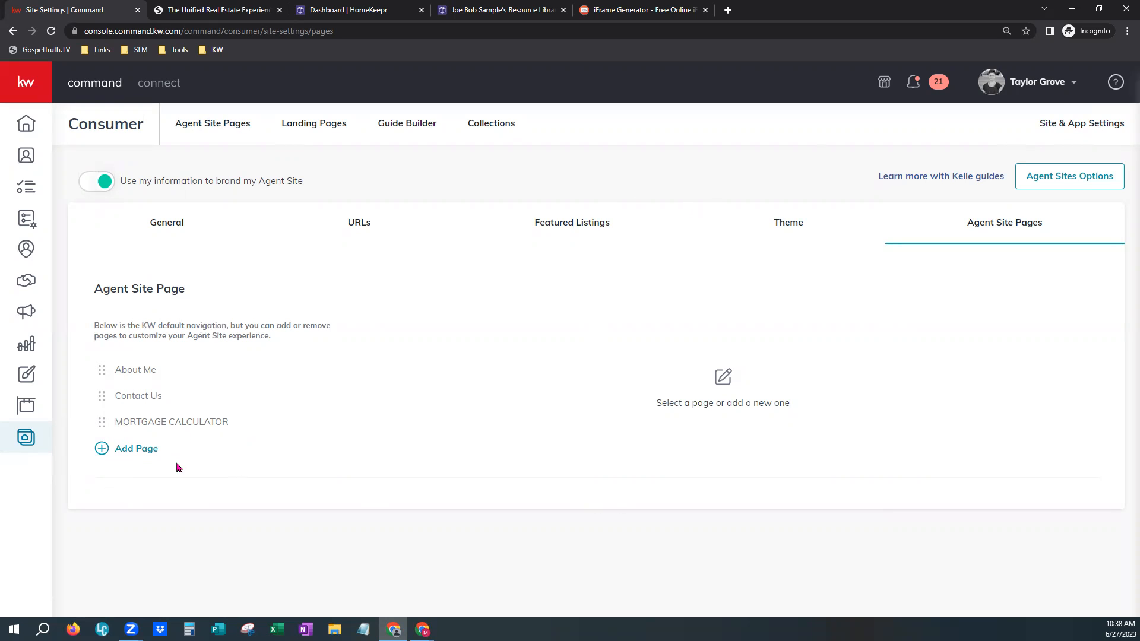
pyautogui.click(142, 454)
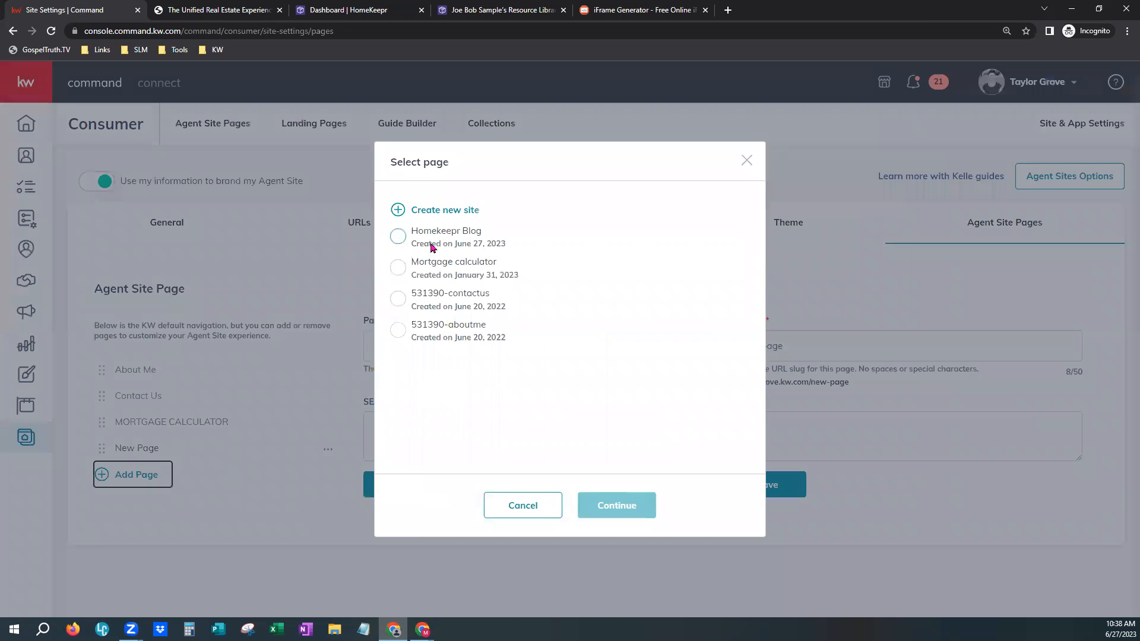
pyautogui.moveTo(411, 247); pyautogui.dragTo(525, 248)
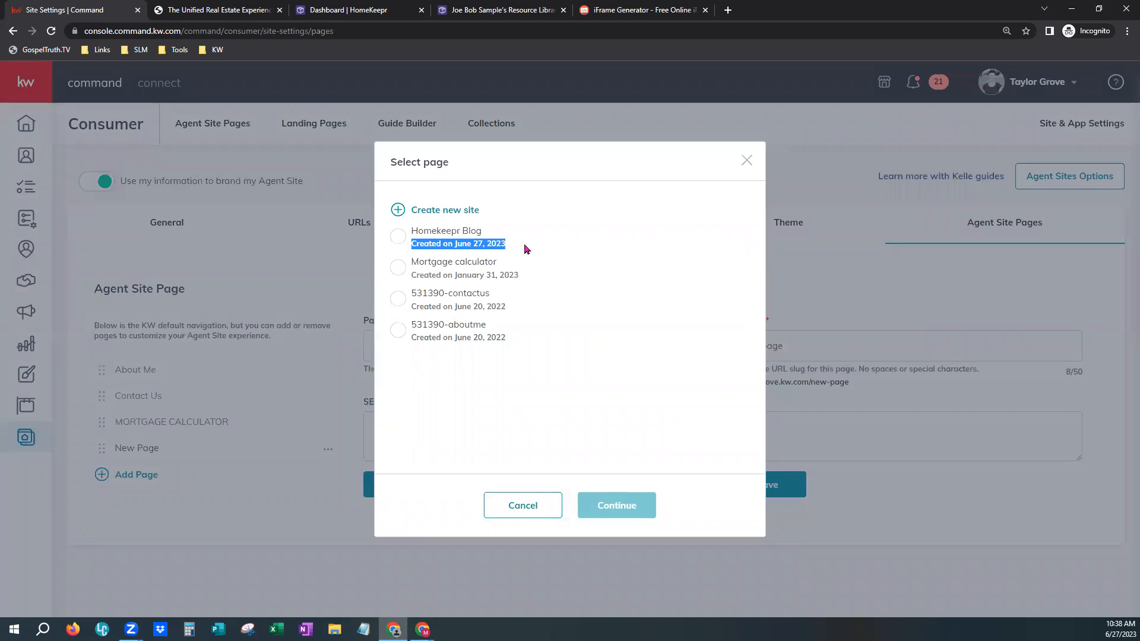
pyautogui.click(395, 238)
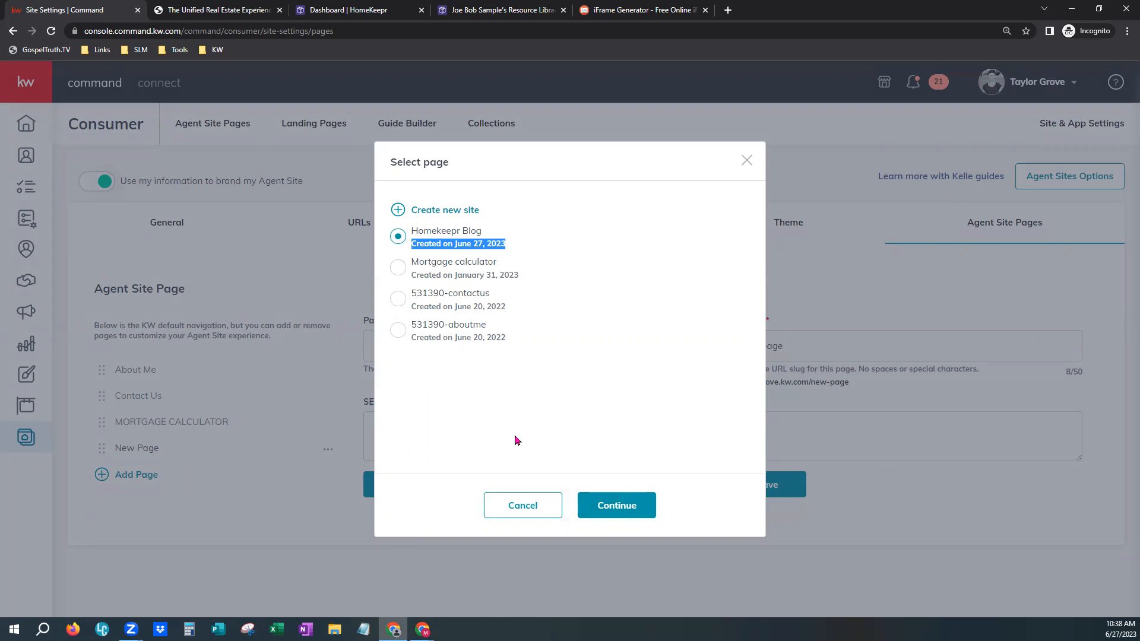
pyautogui.click(619, 509)
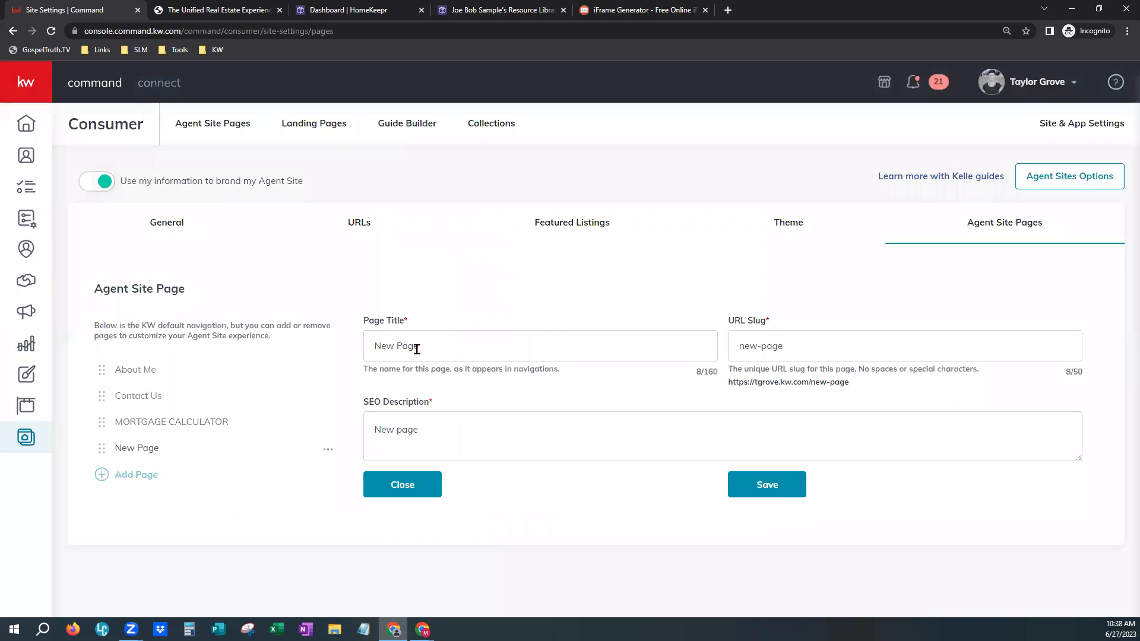
# Set both the page title and the URL slug of the added page to "Blog"
pyautogui.moveTo(418, 348); pyautogui.dragTo(356, 354)
pyautogui.write('Blog')
pyautogui.press('Tab')
pyautogui.write('BLo')
pyautogui.press('BackSpace')
pyautogui.press('BackSpace')
pyautogui.write('log')
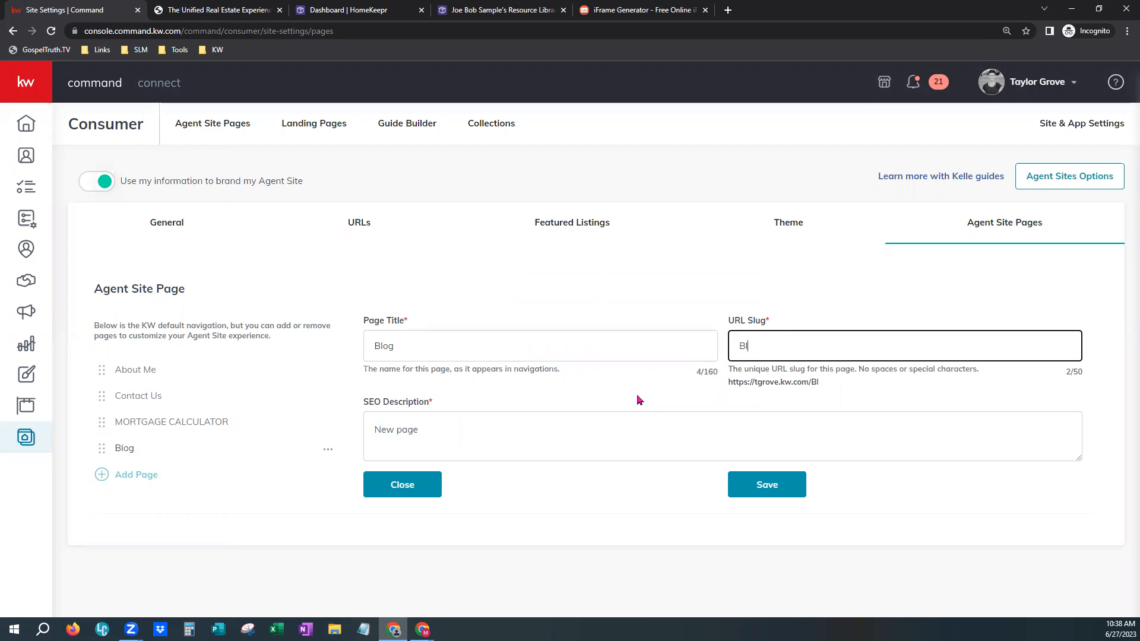
pyautogui.click(473, 348)
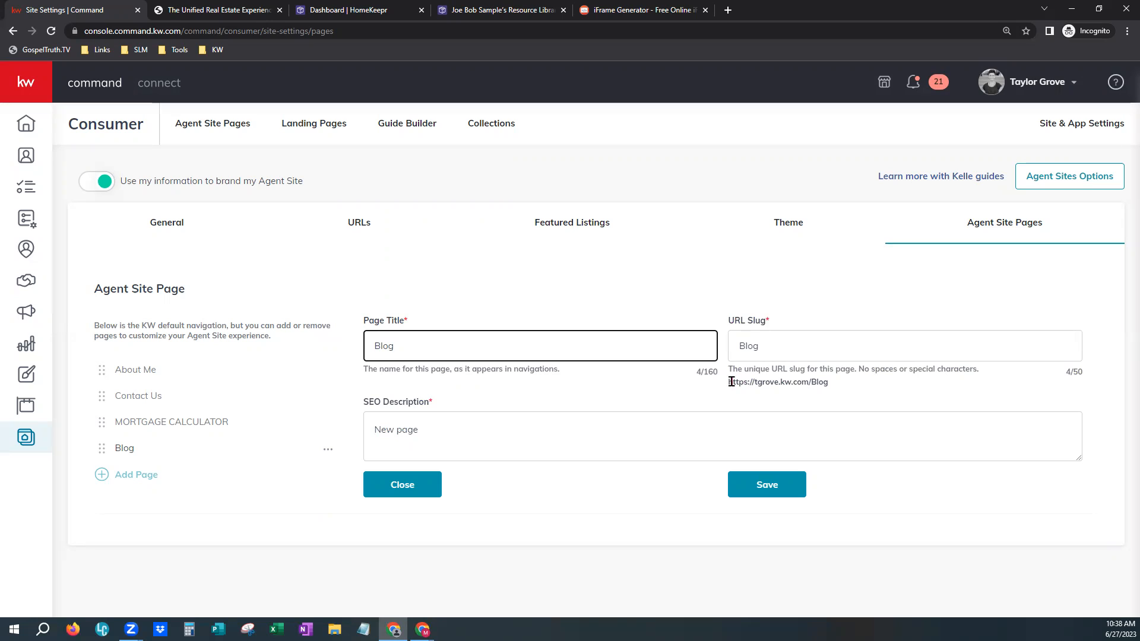
pyautogui.moveTo(730, 383); pyautogui.dragTo(823, 384)
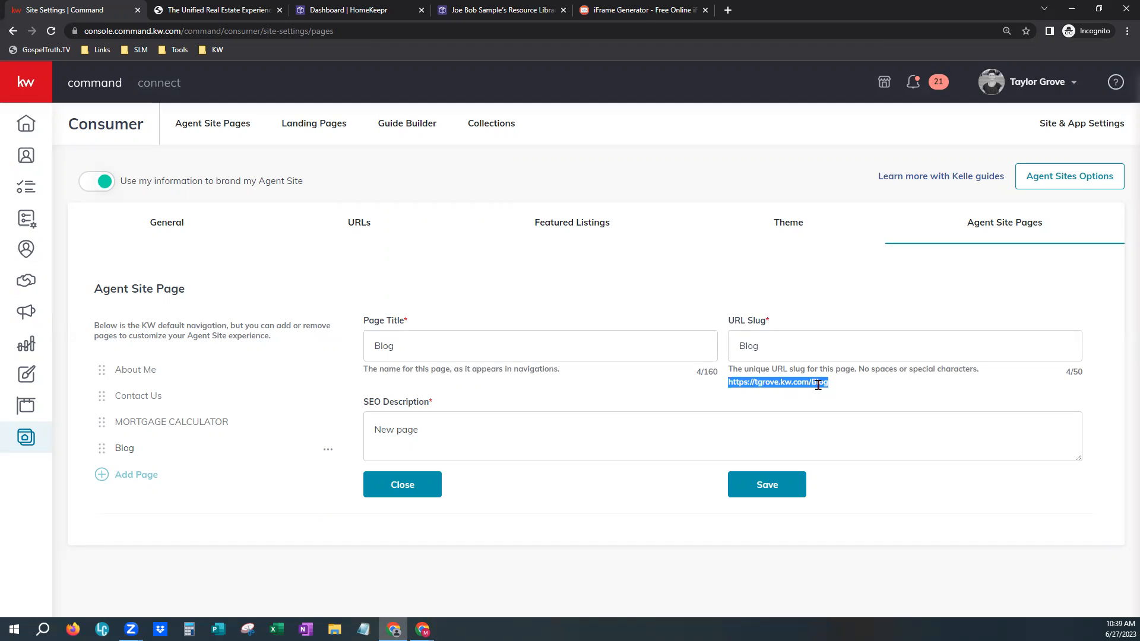
pyautogui.moveTo(809, 382); pyautogui.dragTo(829, 384)
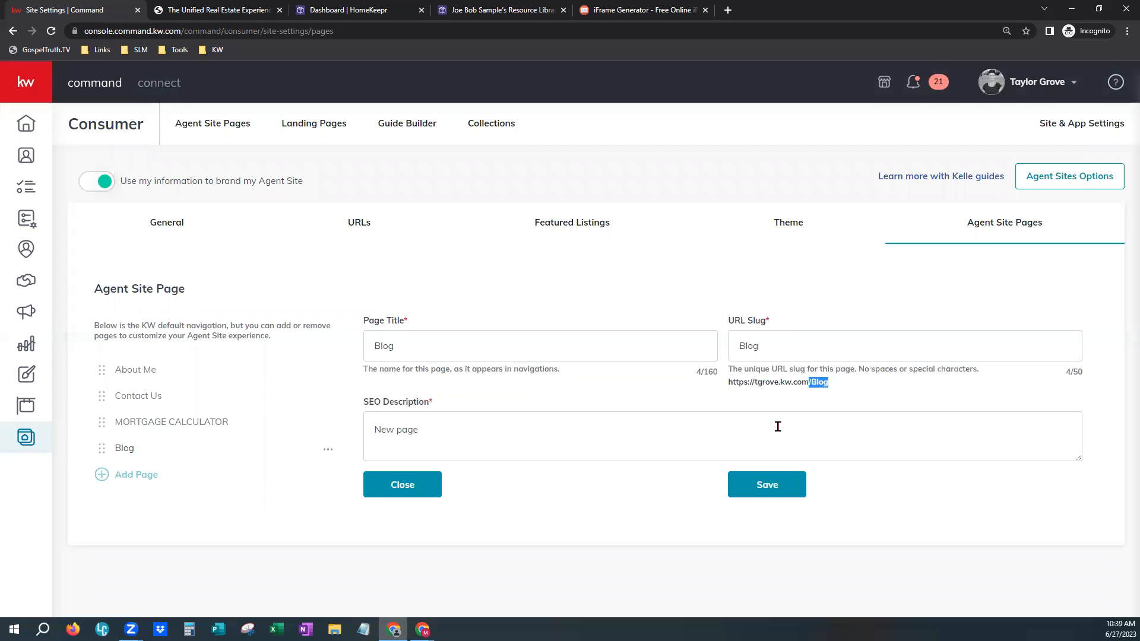
pyautogui.click(784, 346)
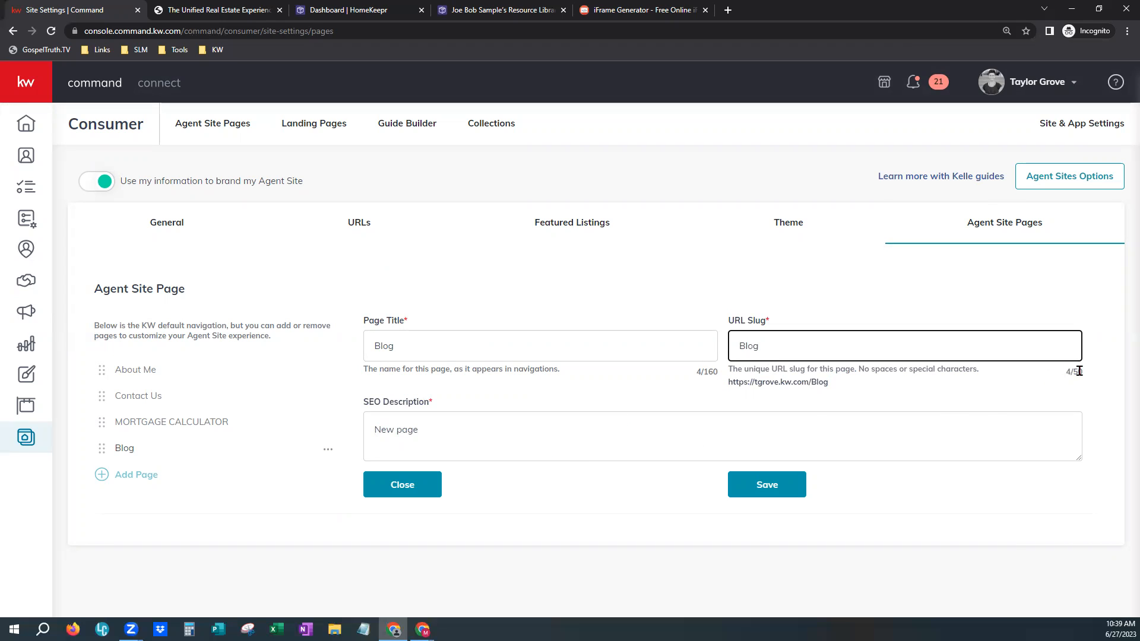
# Replace the SEO description with "Stay up to date with real estate with Scott Le Roy Marketing's Blog!"
pyautogui.moveTo(433, 439); pyautogui.dragTo(362, 426)
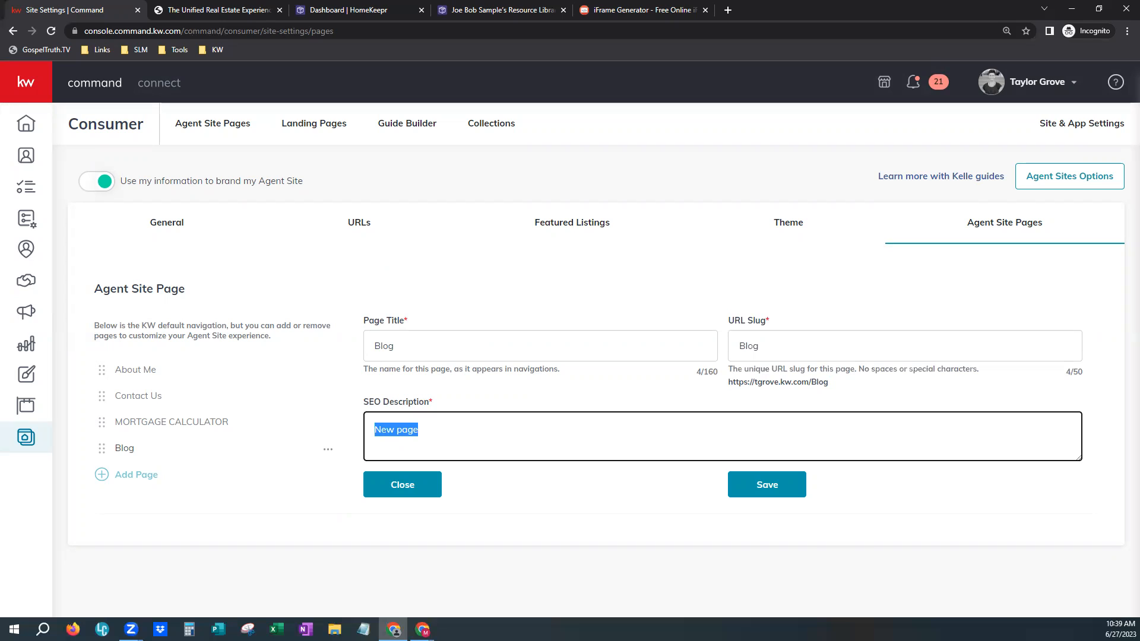
pyautogui.write('Stay up to date with ')
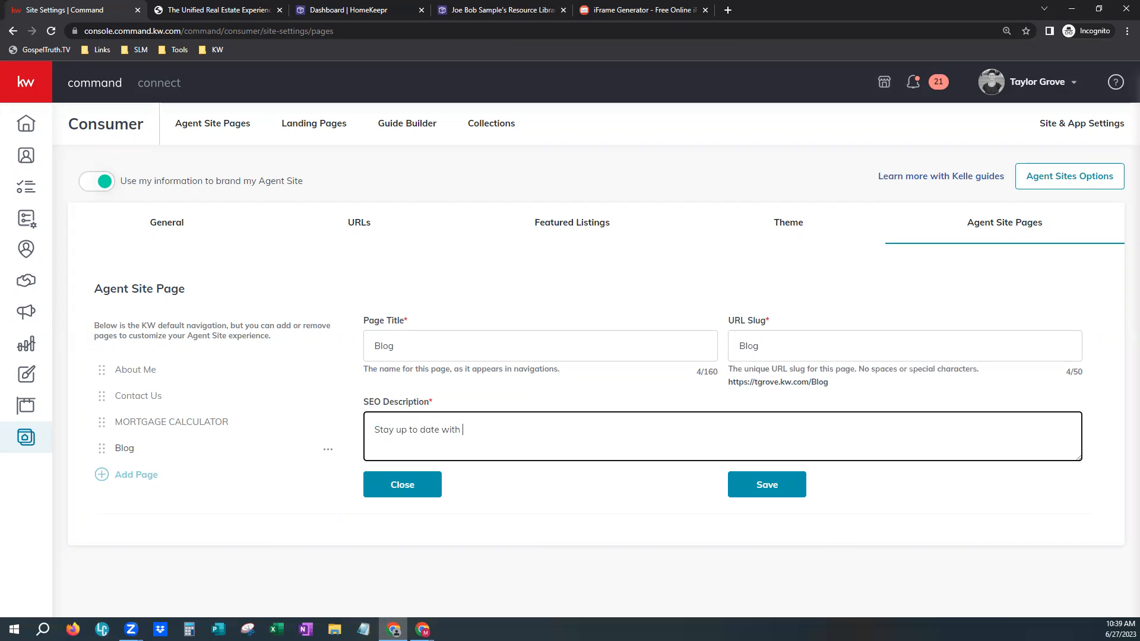
pyautogui.write('real estate with')
pyautogui.write(' Scott Le Ro')
pyautogui.write("y's M")
pyautogui.press('BackSpace')
pyautogui.press('BackSpace')
pyautogui.write('Market')
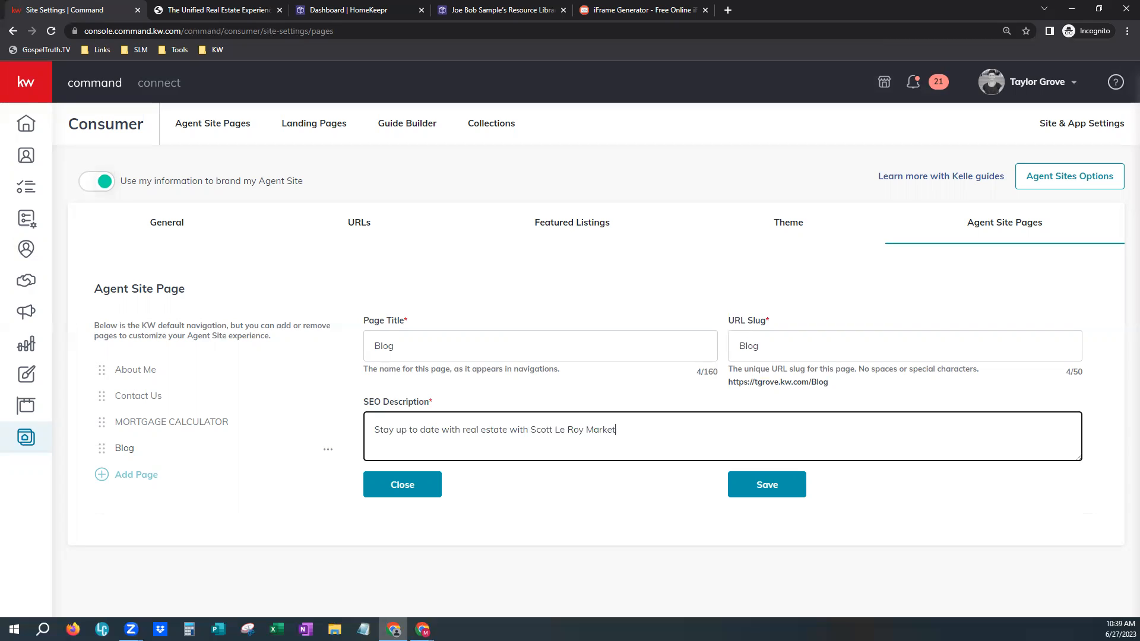
pyautogui.write("ing's Blog!")
# Save the Blog page settings and move Blog above MORTGAGE CALCULATOR in the agent site page order
pyautogui.click(771, 487)
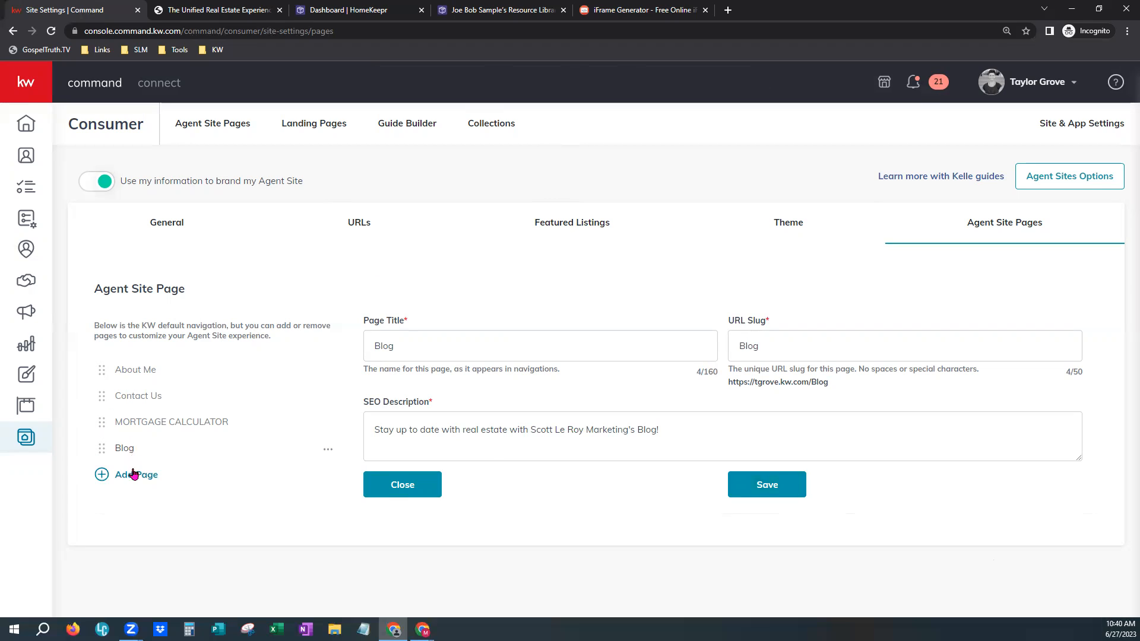
pyautogui.moveTo(127, 449); pyautogui.dragTo(131, 424)
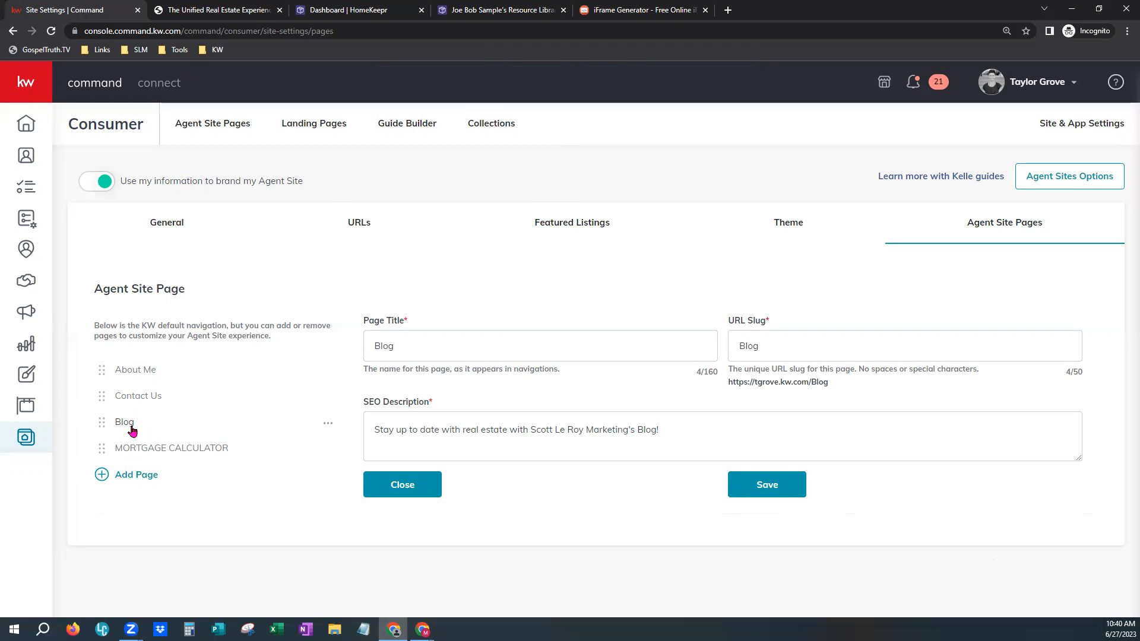
# Open the configured agent site in a new tab, go to its Blog page and check the page's web address
pyautogui.click(196, 128)
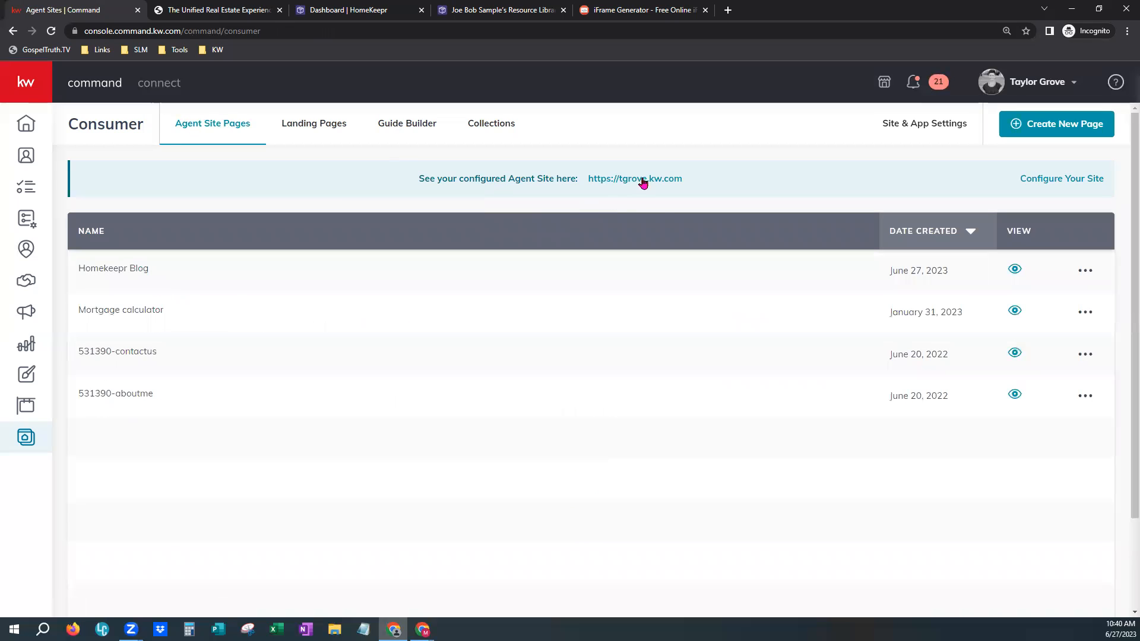
pyautogui.keyDown('ctrl'); pyautogui.click(627, 180); pyautogui.keyUp('ctrl')
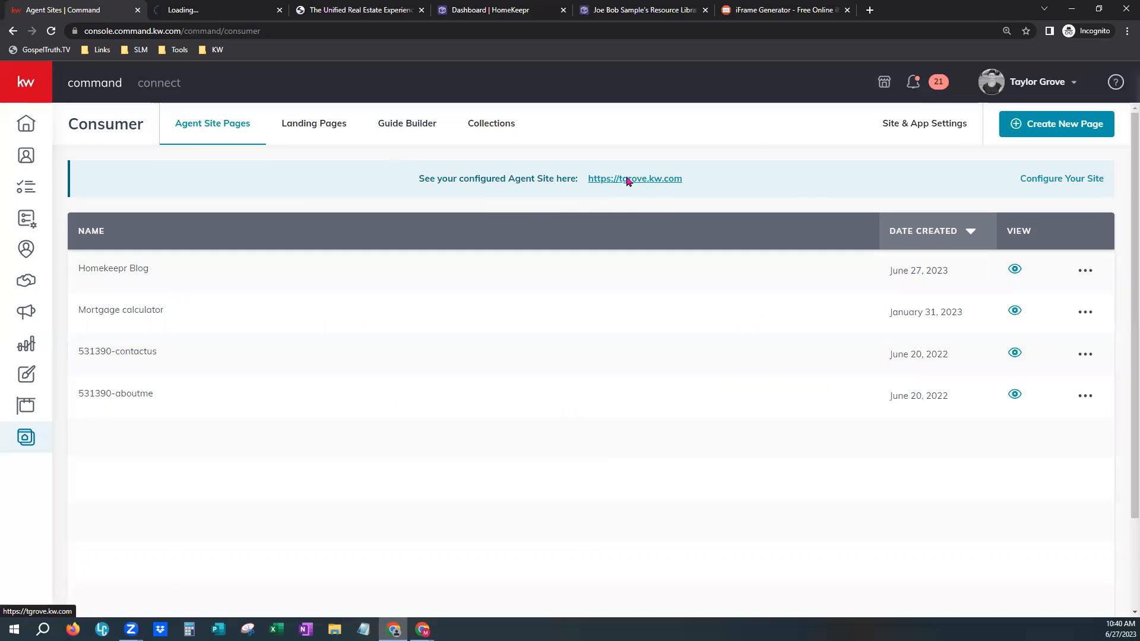
pyautogui.click(205, 10)
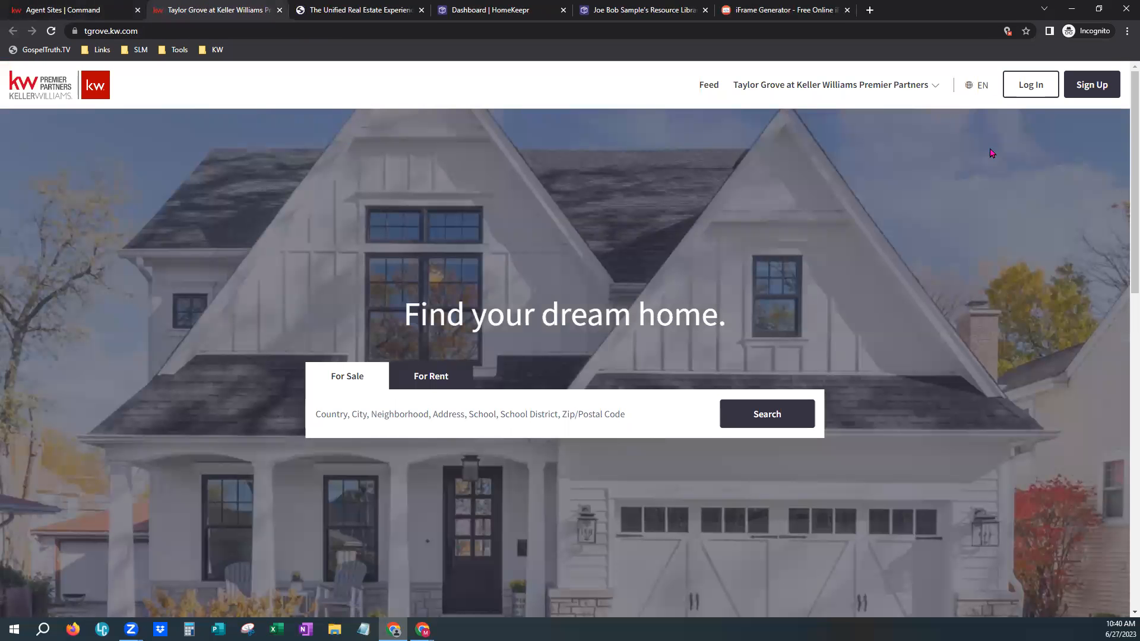
pyautogui.click(818, 87)
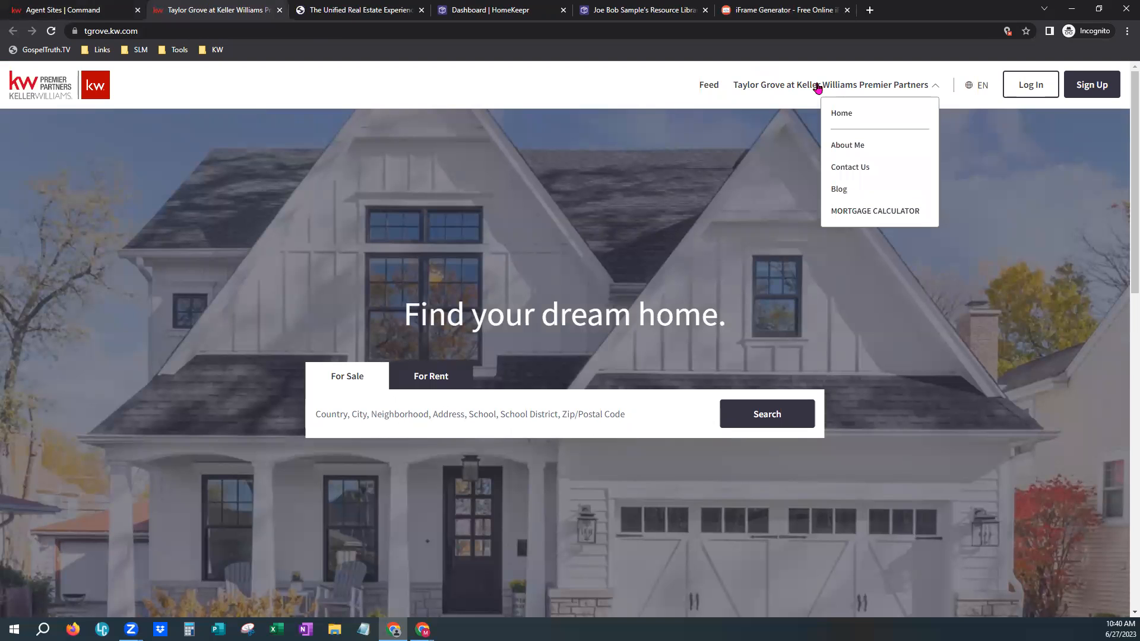
pyautogui.click(839, 191)
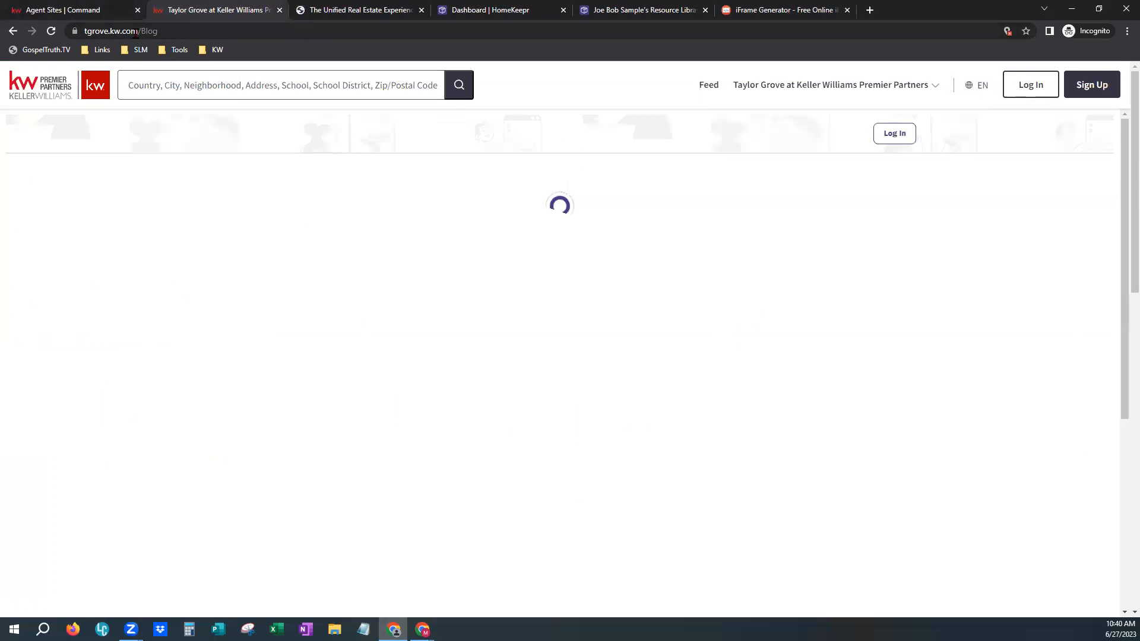
pyautogui.moveTo(162, 27); pyautogui.dragTo(141, 30)
pyautogui.click(191, 30)
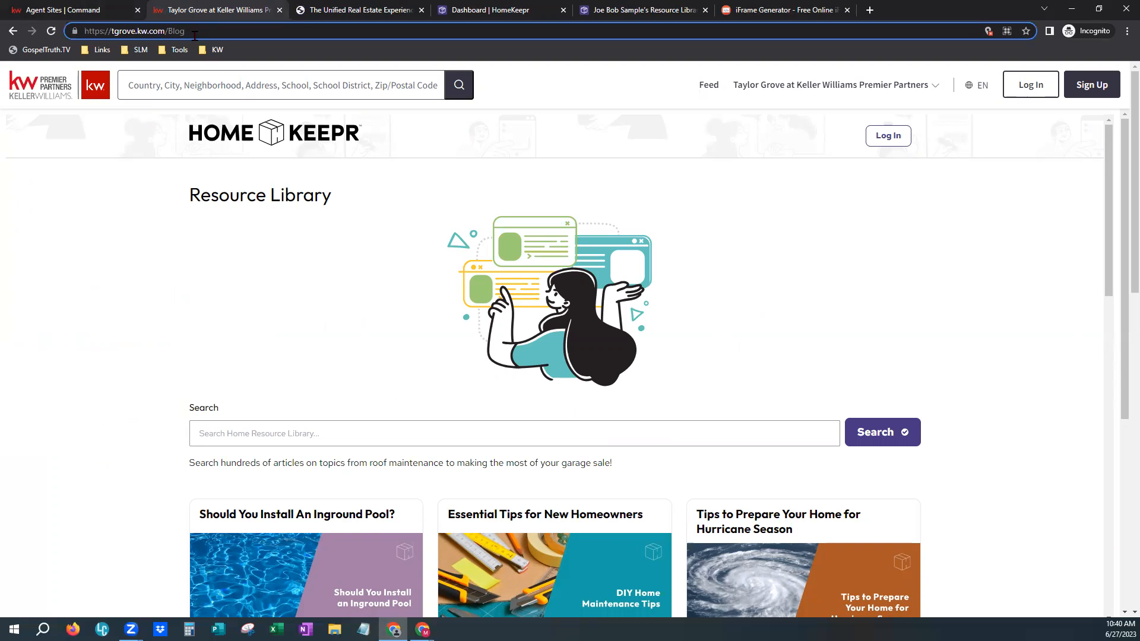
pyautogui.moveTo(186, 31); pyautogui.dragTo(55, 32)
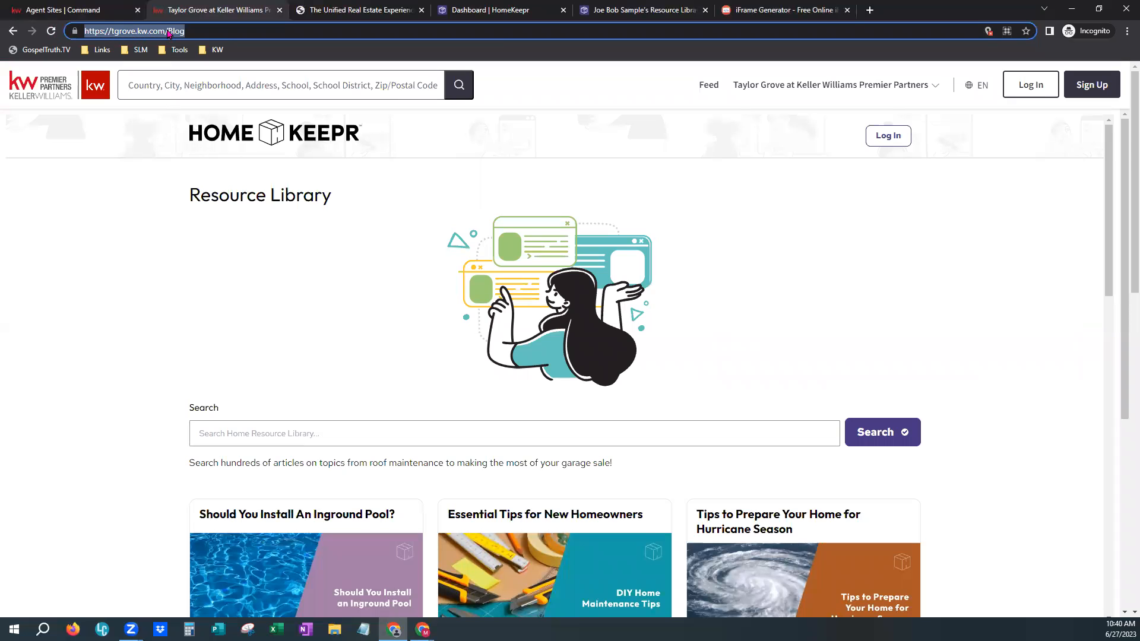
pyautogui.click(1018, 428)
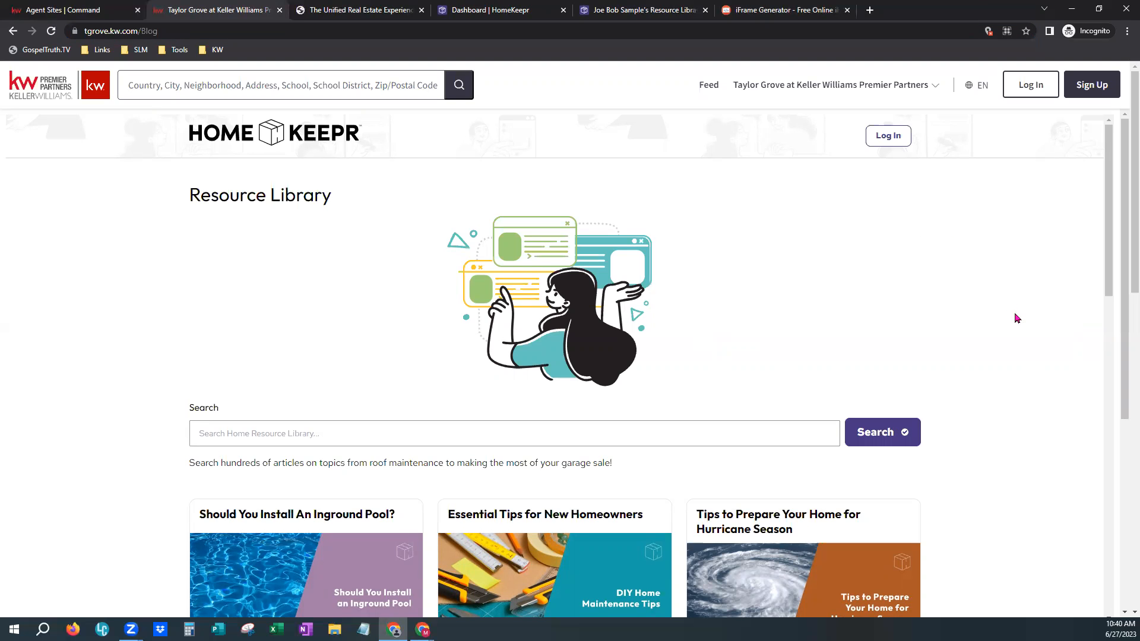
# Look through the embedded HomeKeepr articles on the live Blog page and advance the article list to page 3
pyautogui.scroll(-4, 1018, 311)
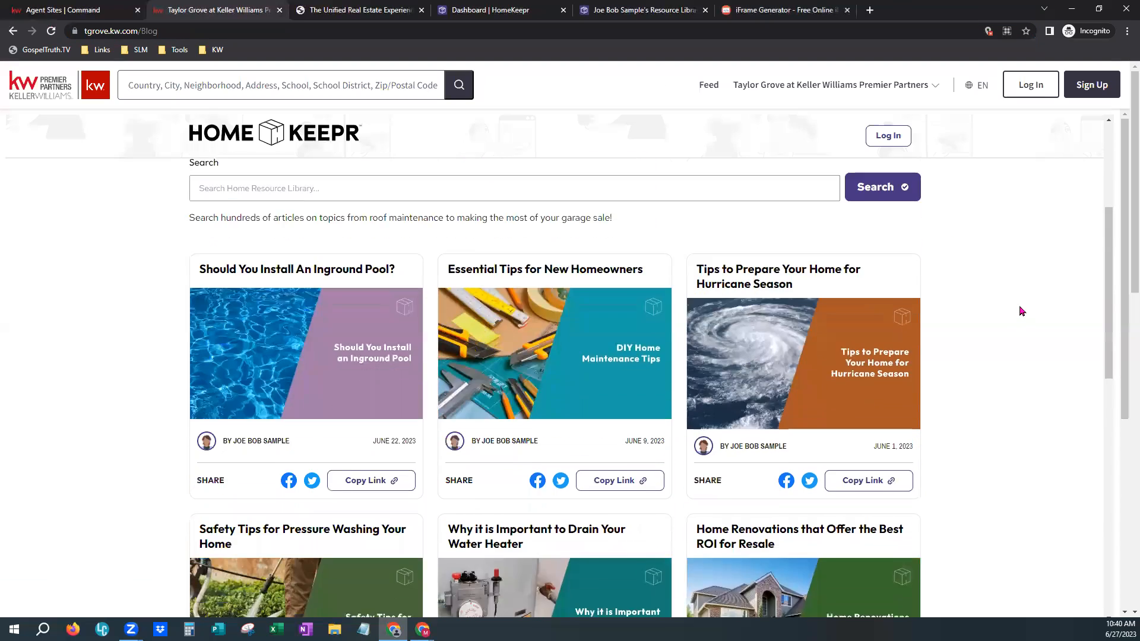
pyautogui.scroll(-7, 1019, 307)
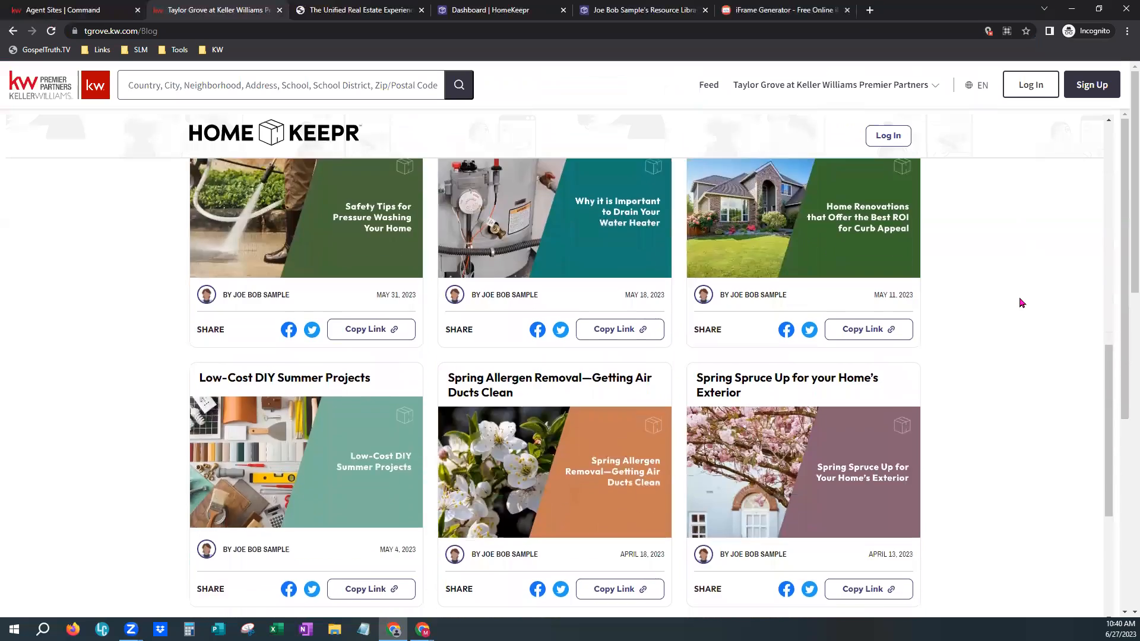
pyautogui.scroll(-4, 1020, 301)
pyautogui.scroll(-1, 1022, 380)
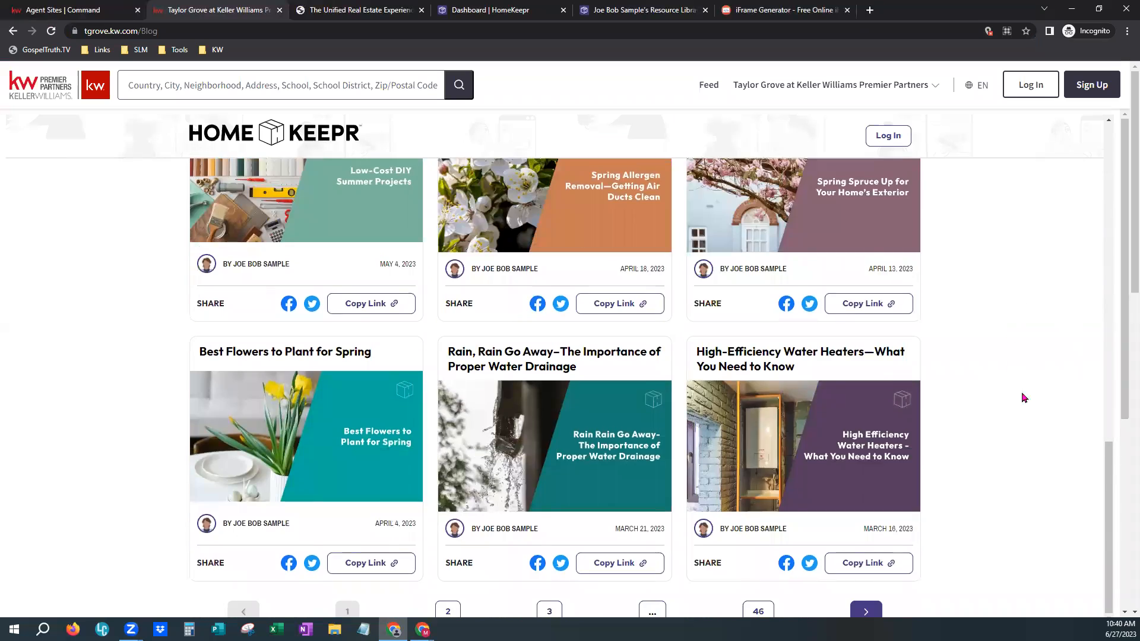
pyautogui.scroll(-4, 1019, 401)
pyautogui.click(872, 375)
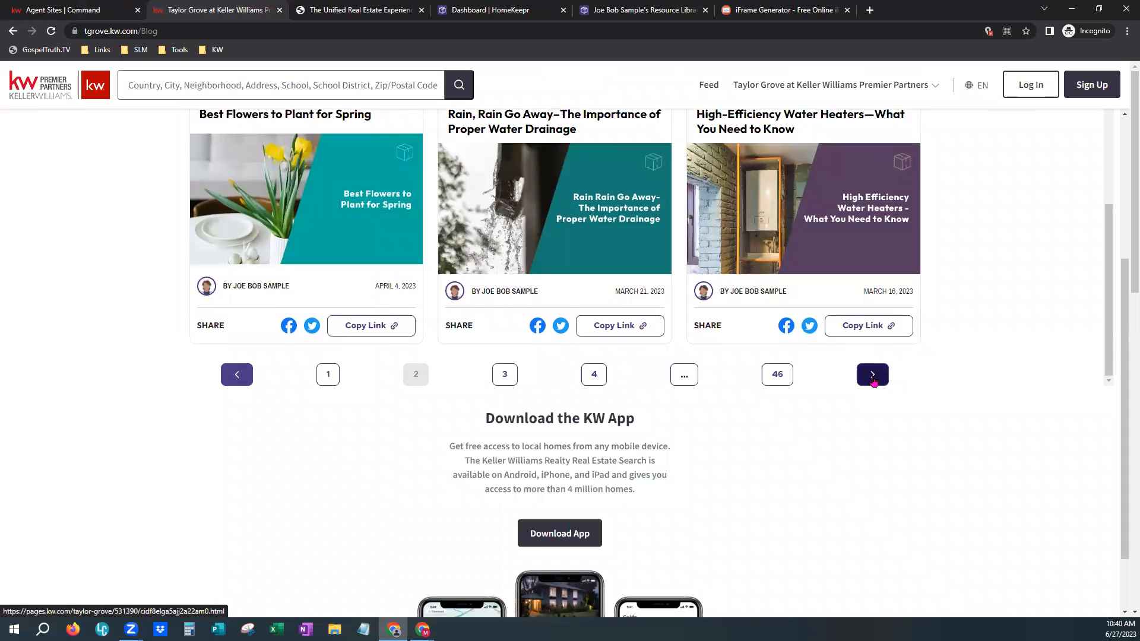
pyautogui.click(873, 379)
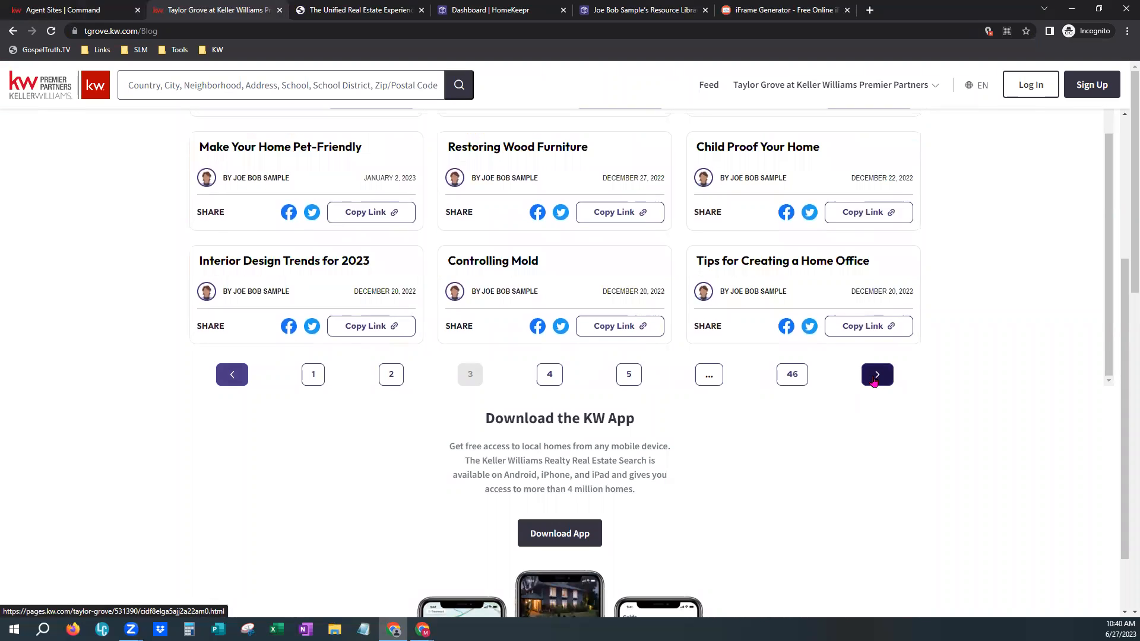
# Review the rest of the live Blog page below the articles, including the app download section, contact form and footer, and return to the articles
pyautogui.scroll(-1, 872, 453)
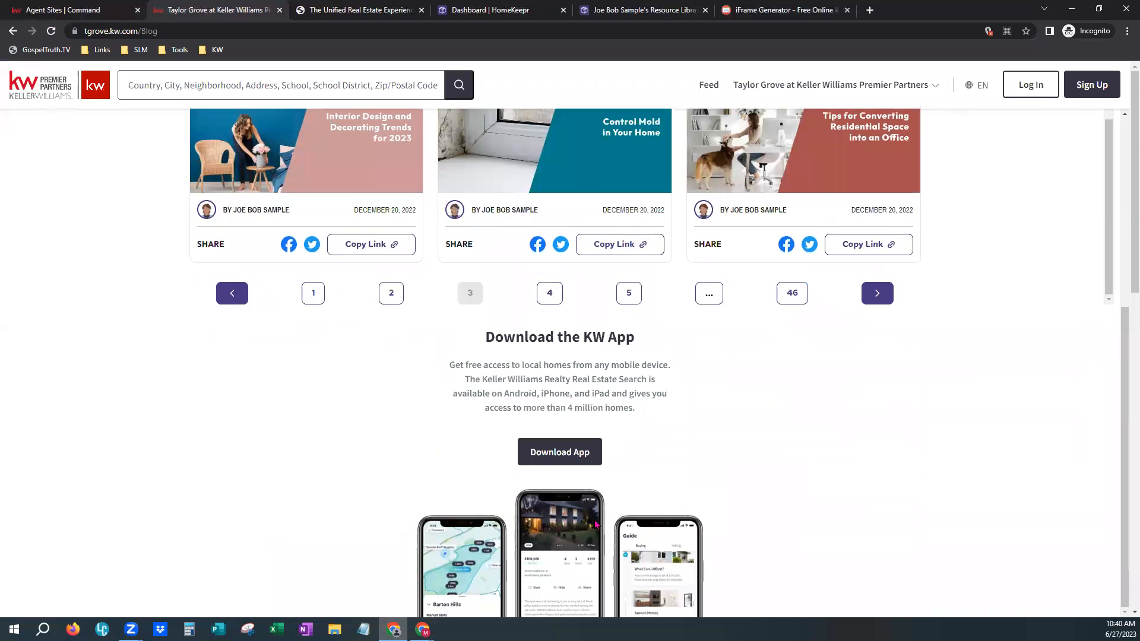
pyautogui.scroll(-3, 872, 453)
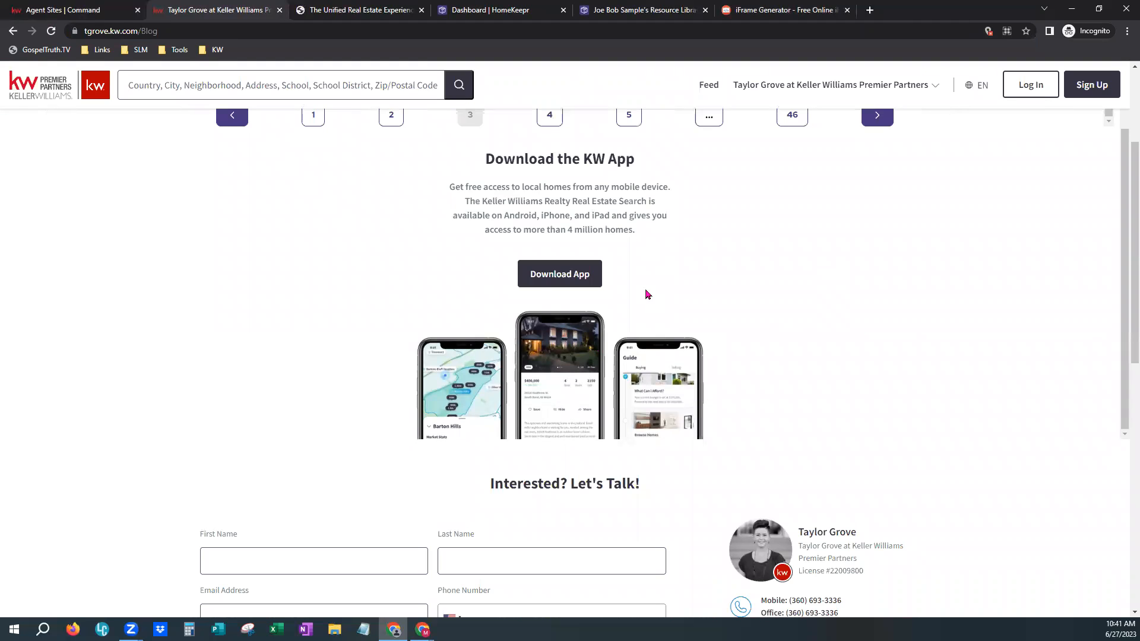
pyautogui.scroll(-3, 786, 392)
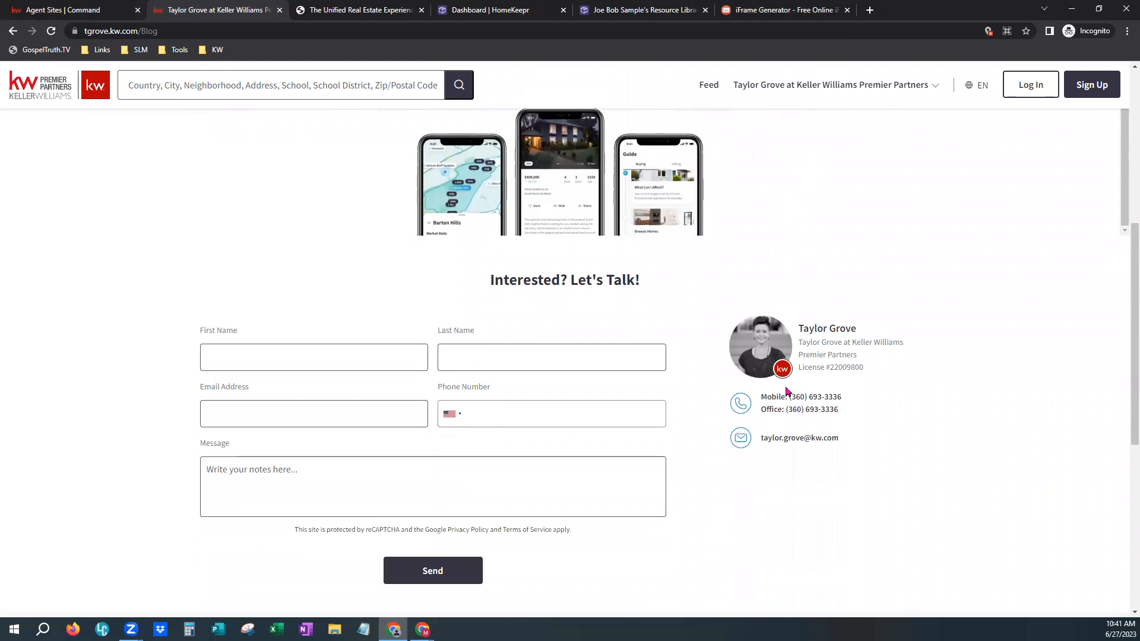
pyautogui.scroll(-2, 785, 386)
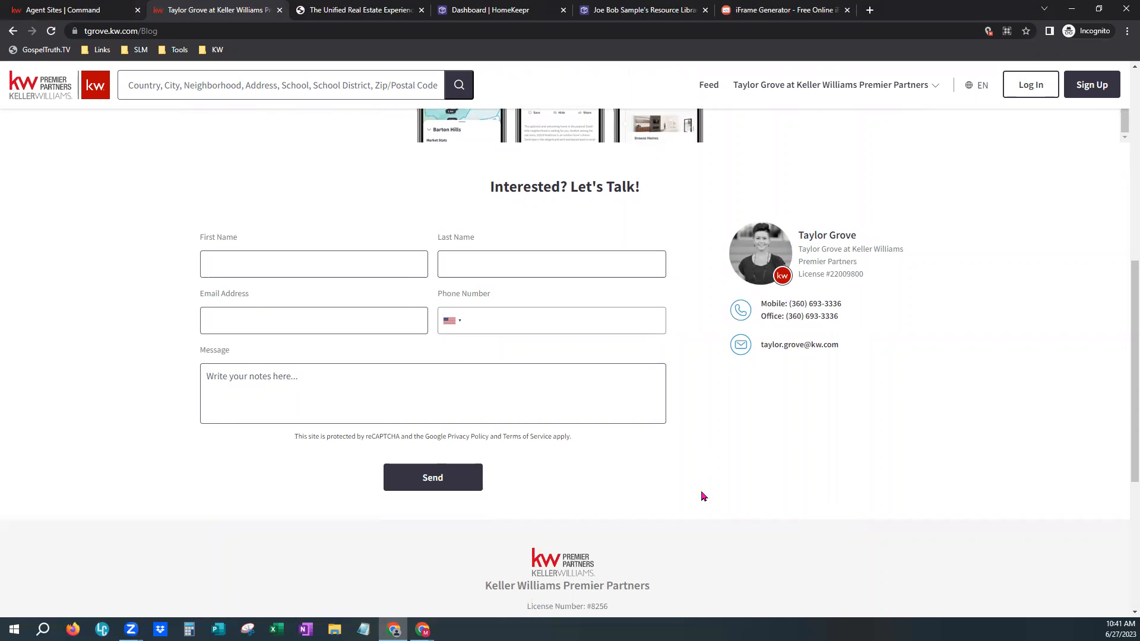
pyautogui.scroll(-4, 702, 493)
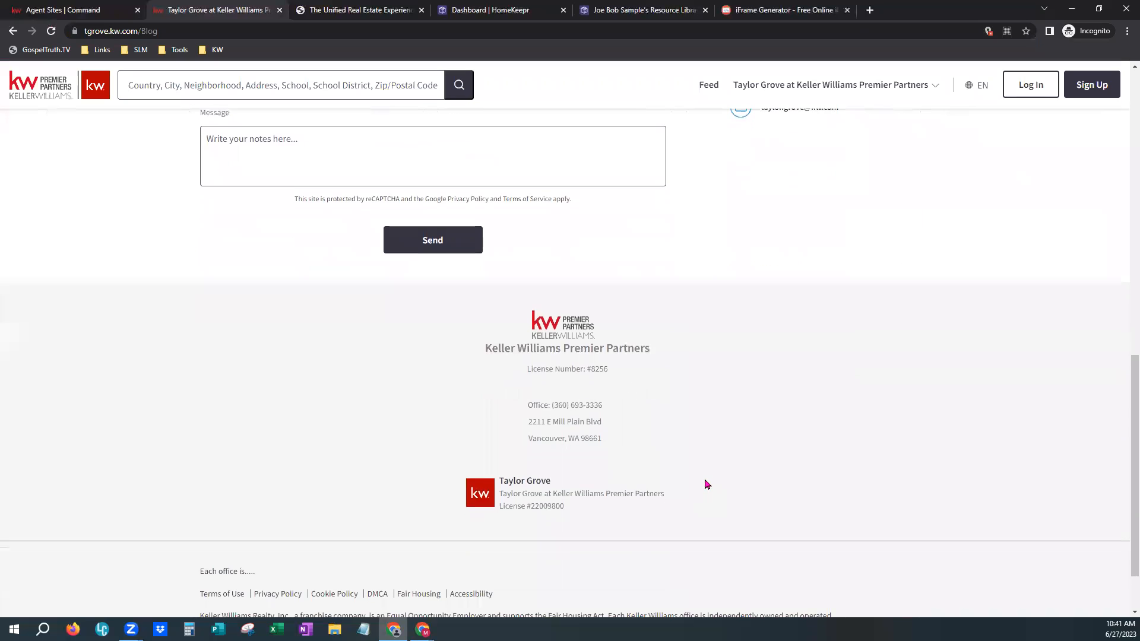
pyautogui.scroll(-1, 705, 473)
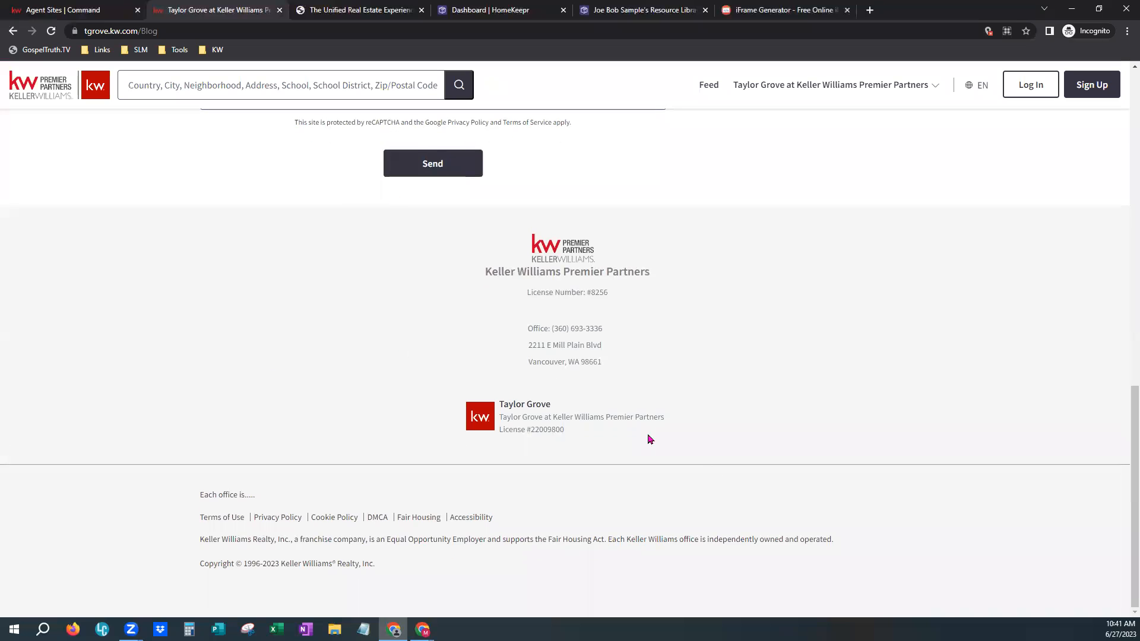
pyautogui.scroll(2, 683, 454)
pyautogui.scroll(10, 717, 473)
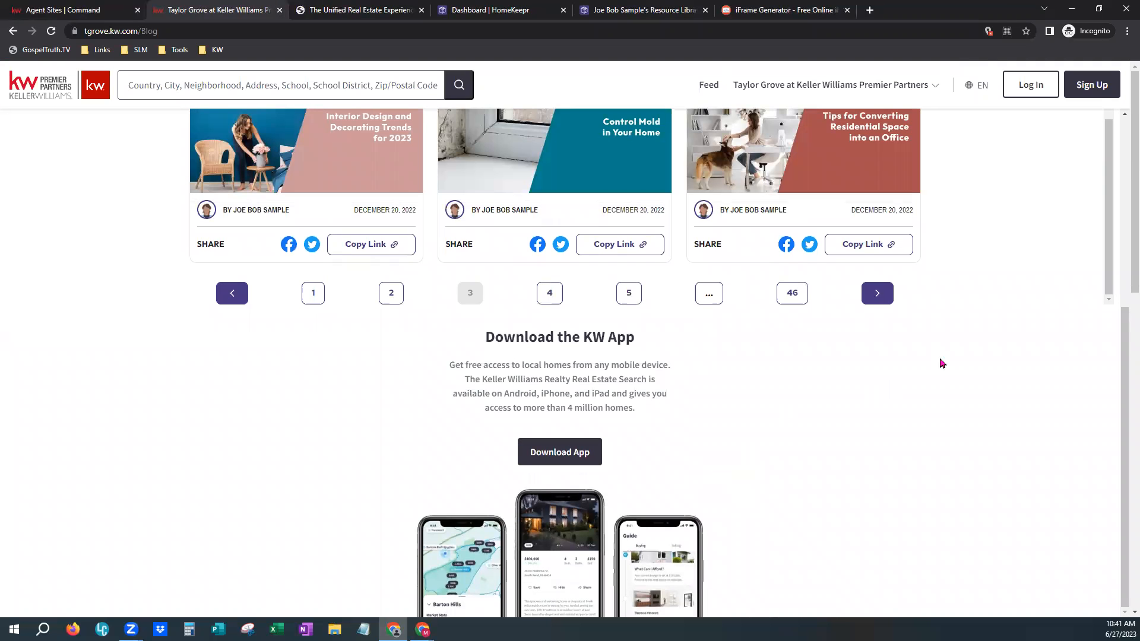
pyautogui.scroll(5, 939, 356)
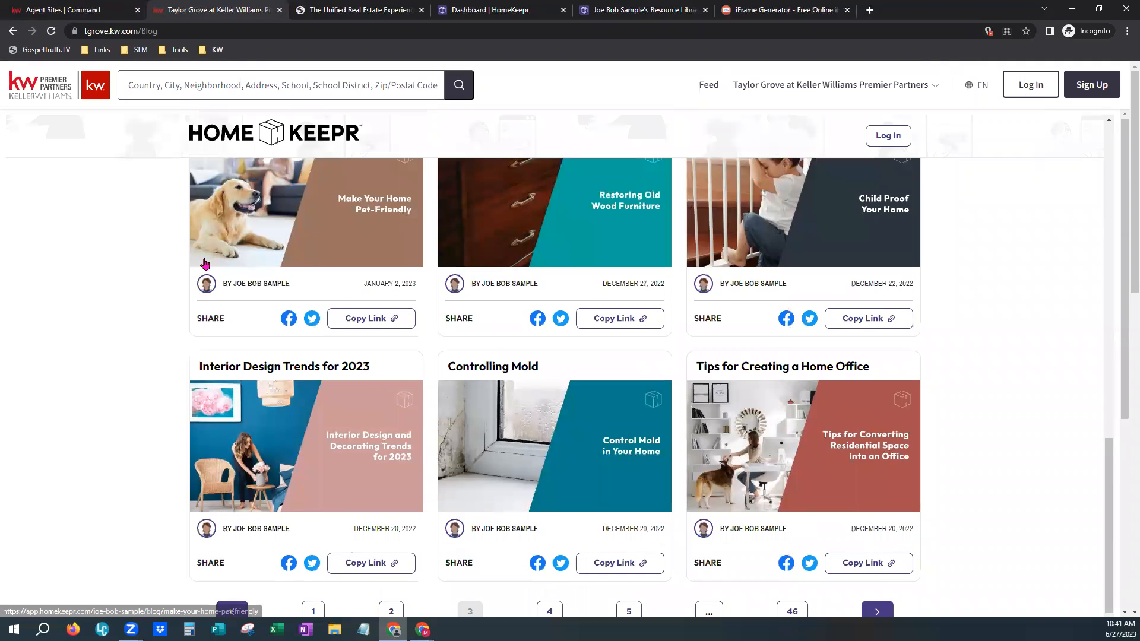